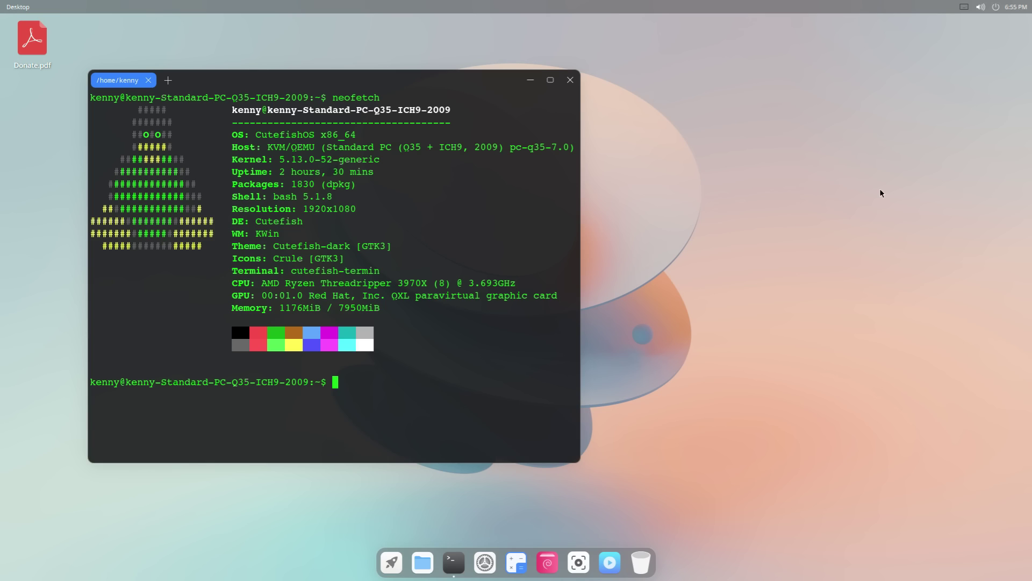
Minimize the neofetch terminal, then restore it from the dock
click(530, 79)
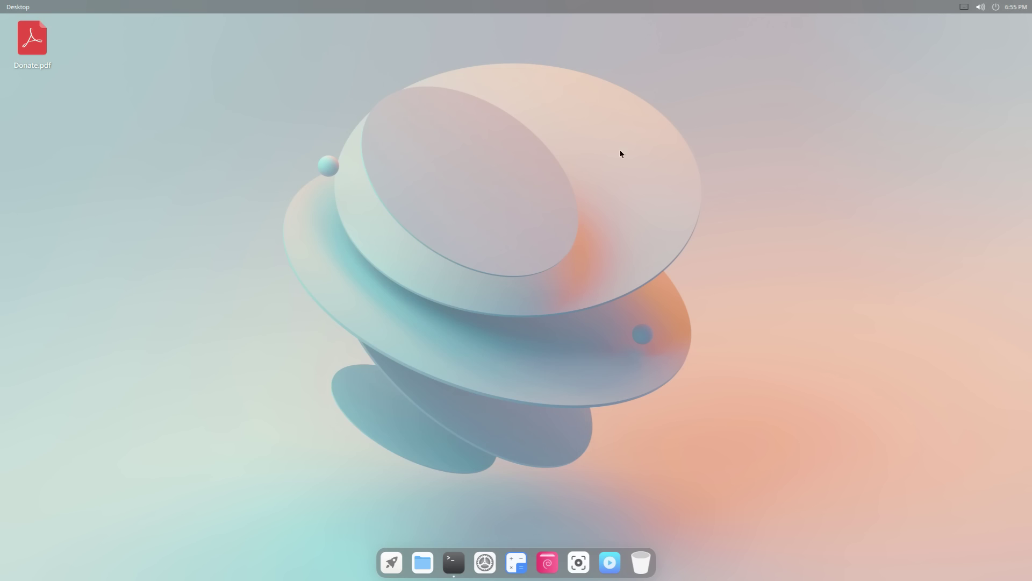
drag(739, 119, 456, 308)
click(453, 562)
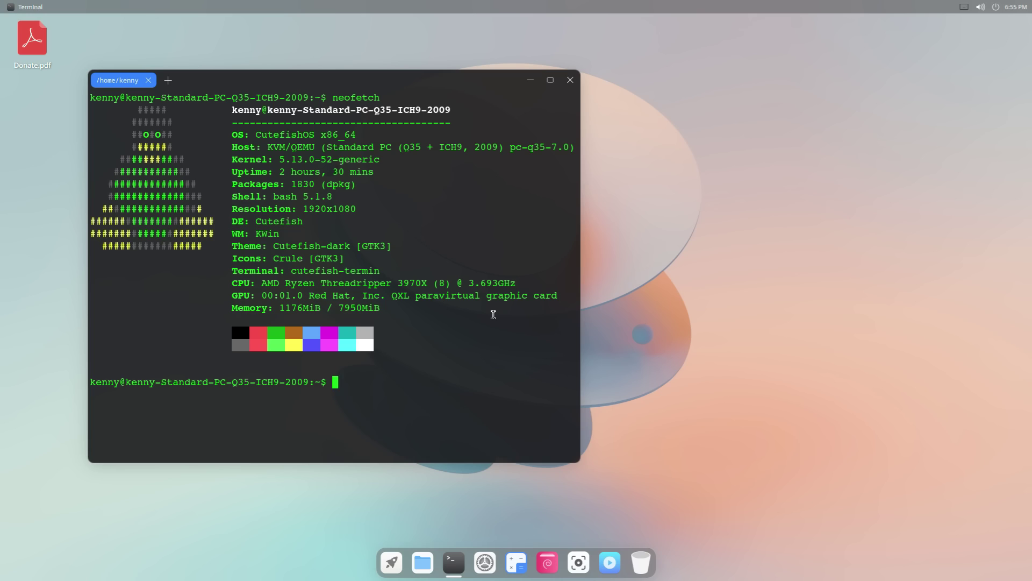
Select the words Cutefish and KWin in the neofetch output, then minimize the terminal again
double_click(295, 221)
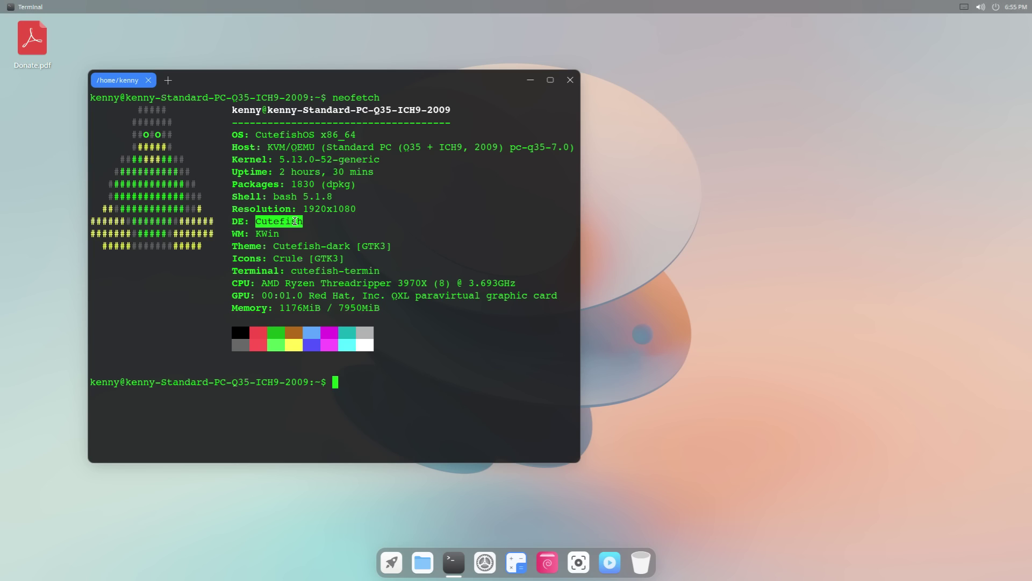
double_click(264, 235)
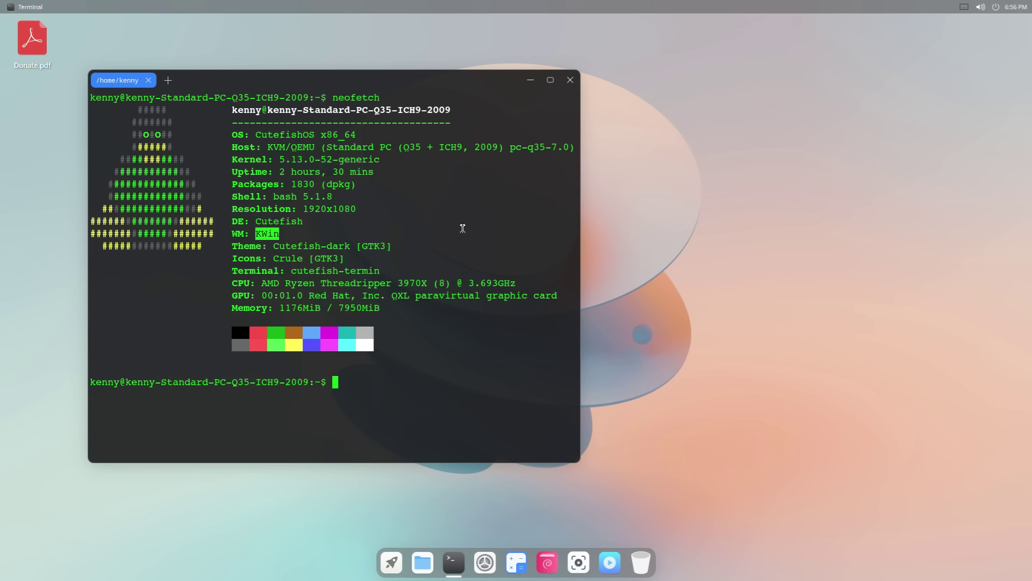
double_click(293, 221)
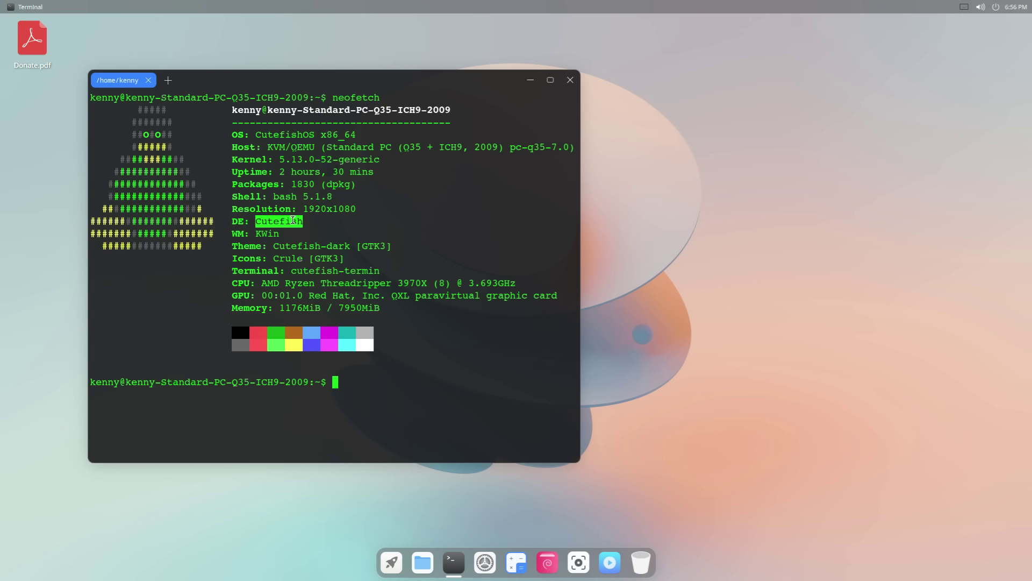
click(532, 80)
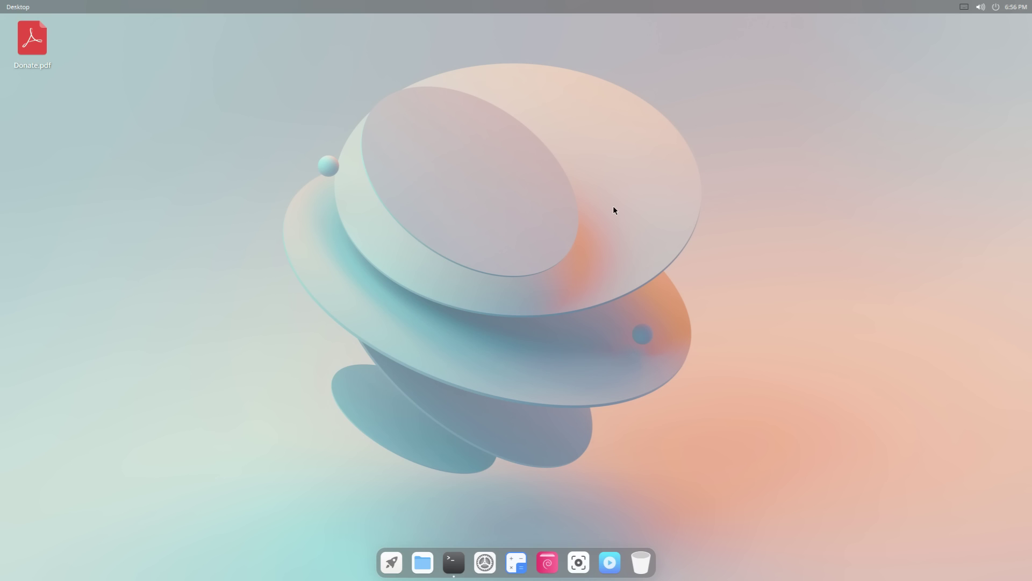
drag(793, 133, 589, 299)
Open the Launcher's full-screen app grid, then close it to return to the terminal
click(390, 560)
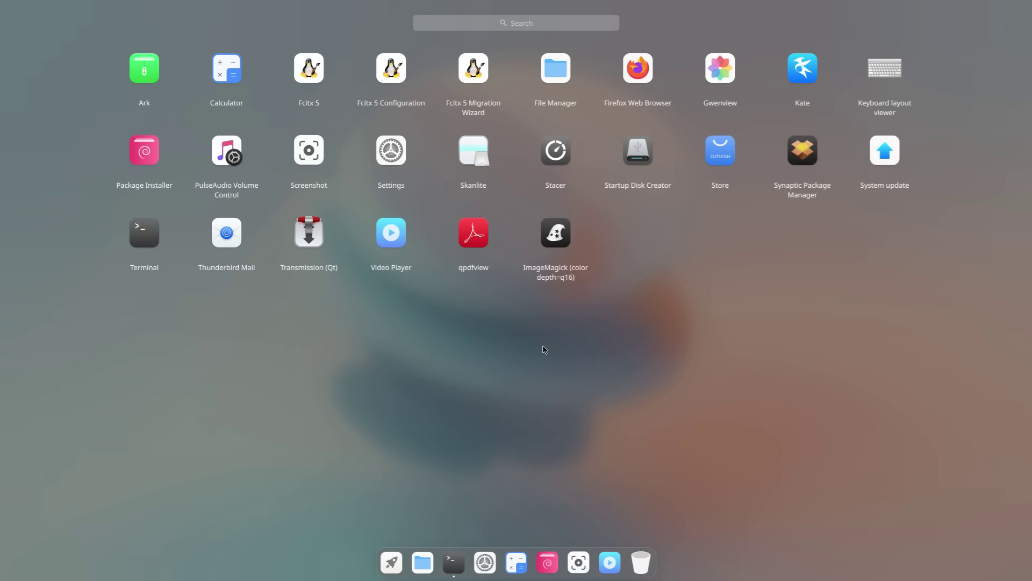
click(457, 563)
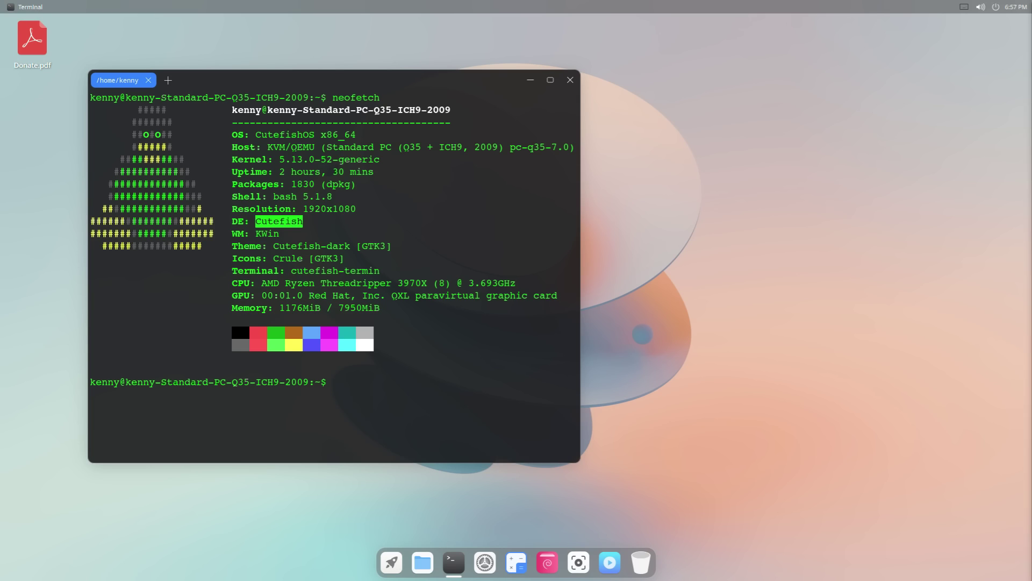
Open File Manager on the home folder, maximize it, then restore it to a window
click(745, 244)
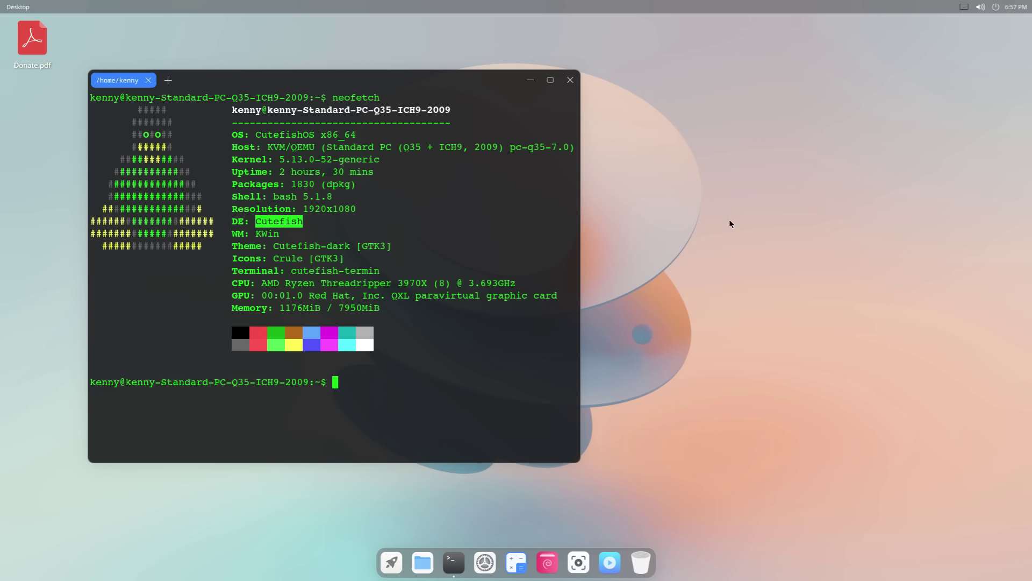
click(425, 561)
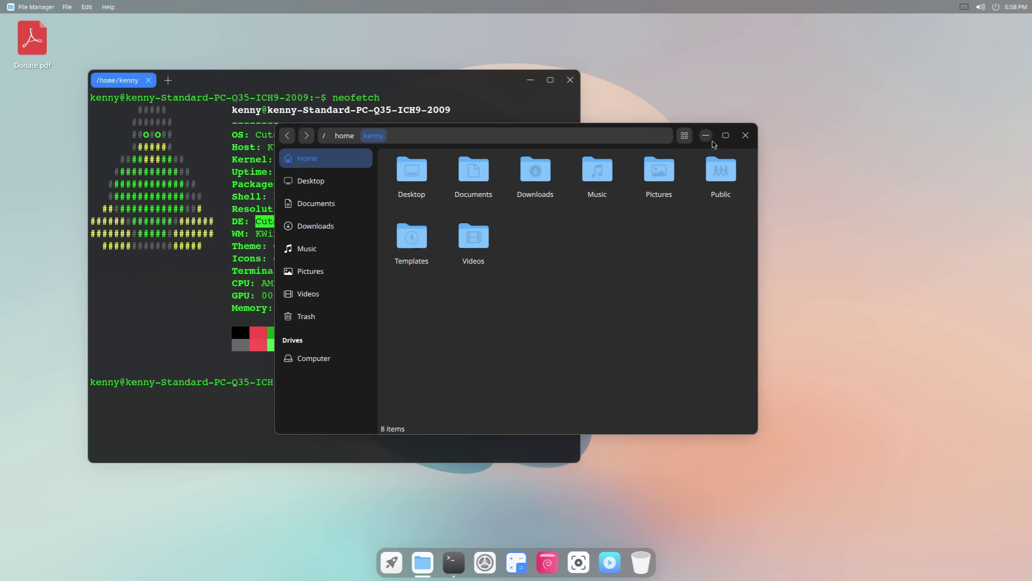
click(725, 135)
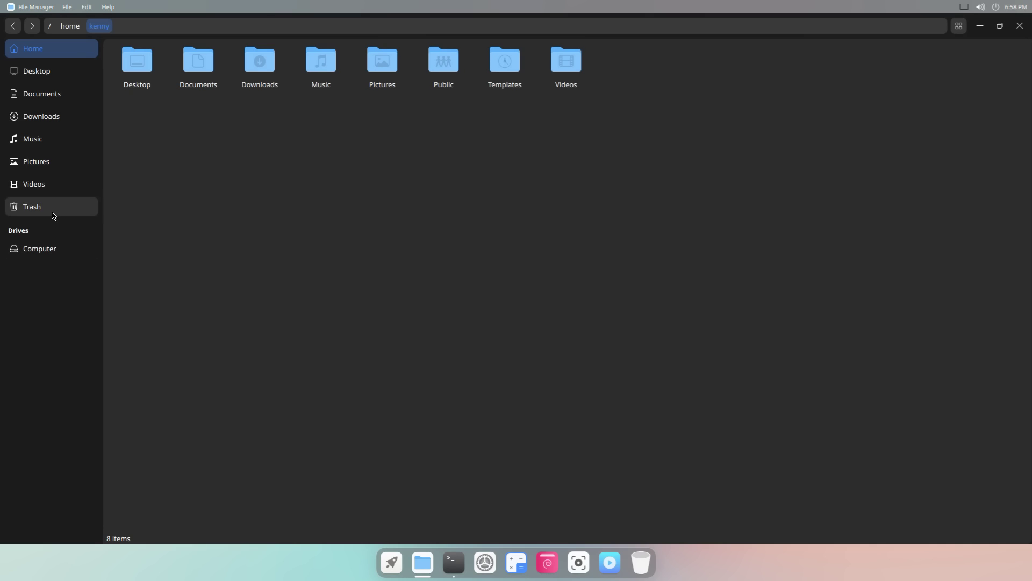
click(997, 27)
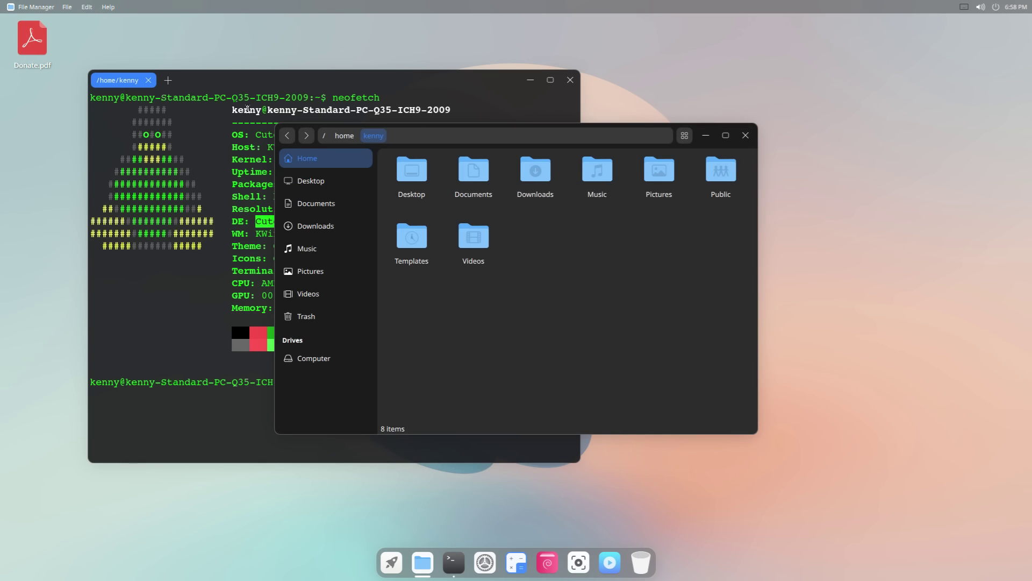
Compare the terminal and file manager right-click menus, then bring the file manager forward and reposition it
key(alt+Tab)
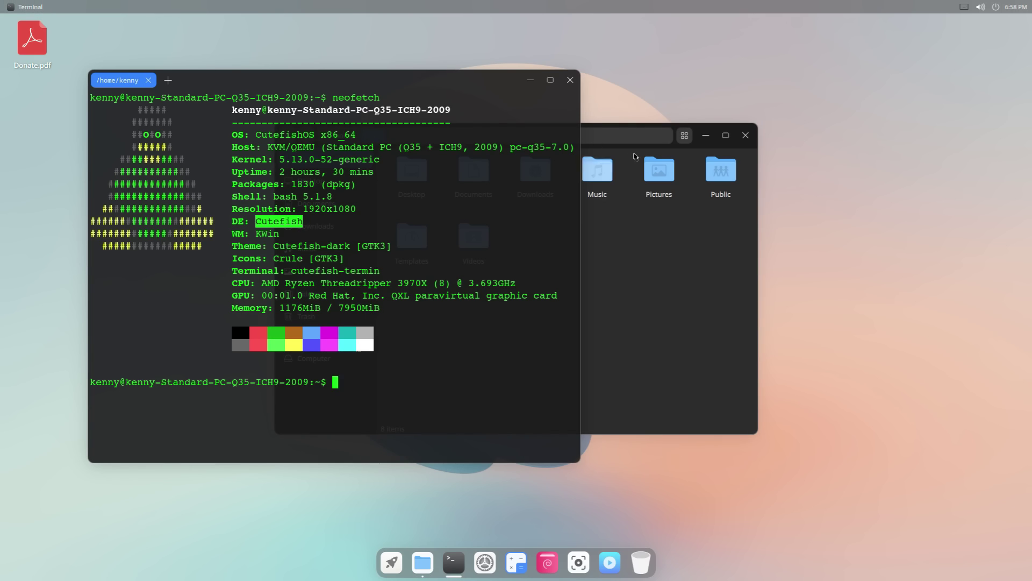
right_click(426, 282)
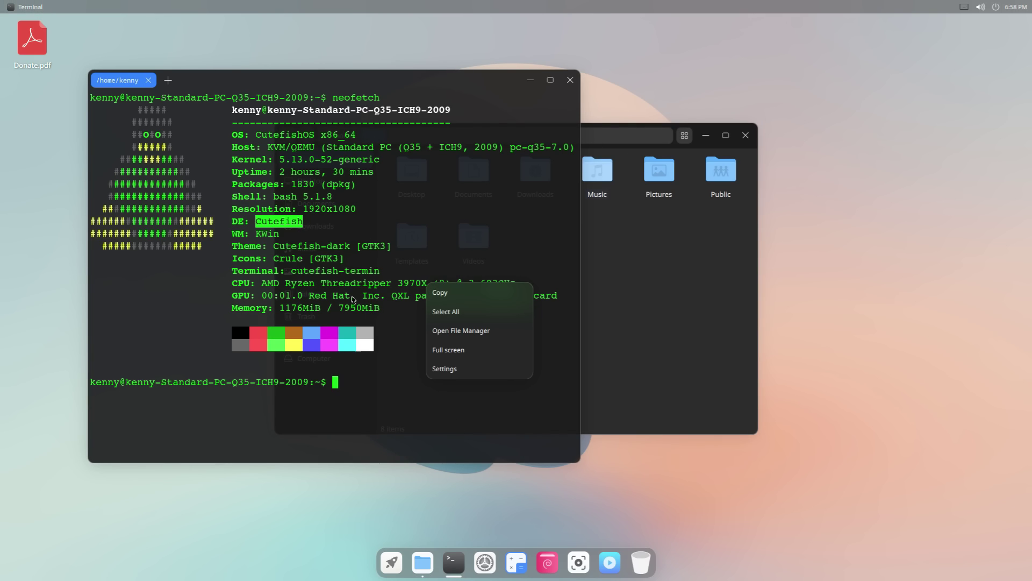
click(424, 208)
click(623, 263)
right_click(624, 263)
click(421, 325)
right_click(421, 309)
click(668, 268)
right_click(667, 268)
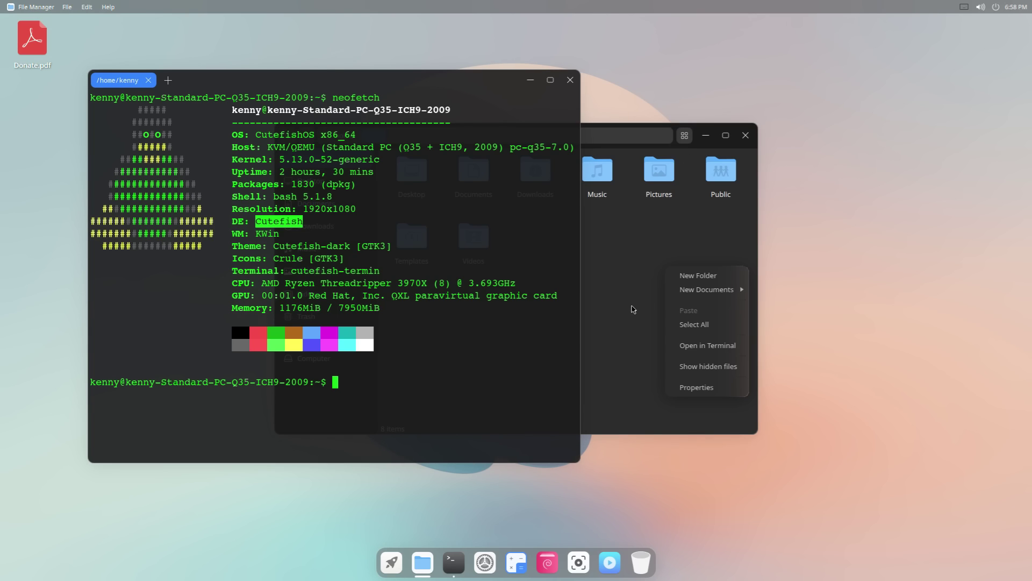
click(660, 238)
click(676, 126)
drag(457, 175, 505, 159)
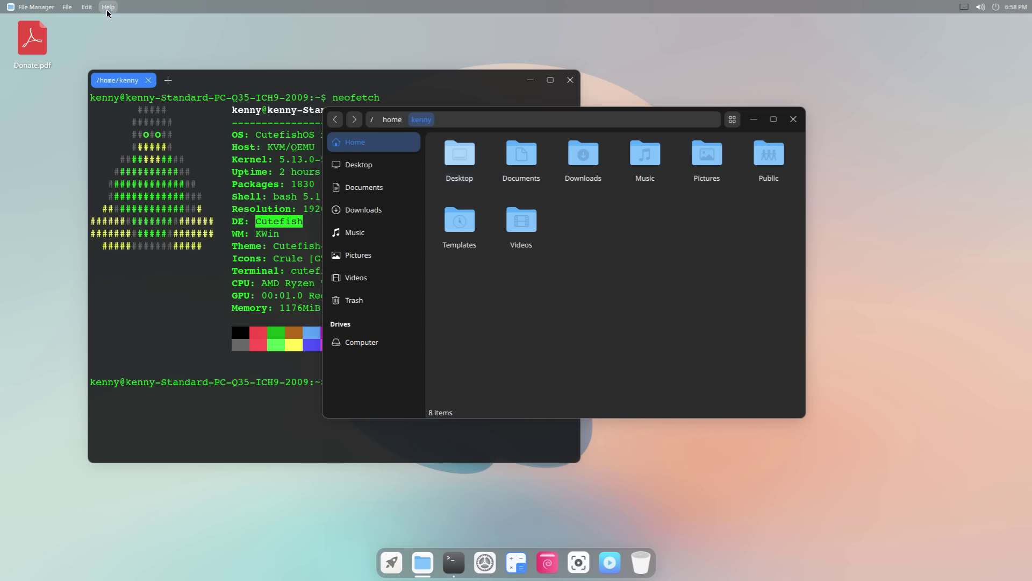
View the file manager's Help > About information and dismiss it
click(108, 7)
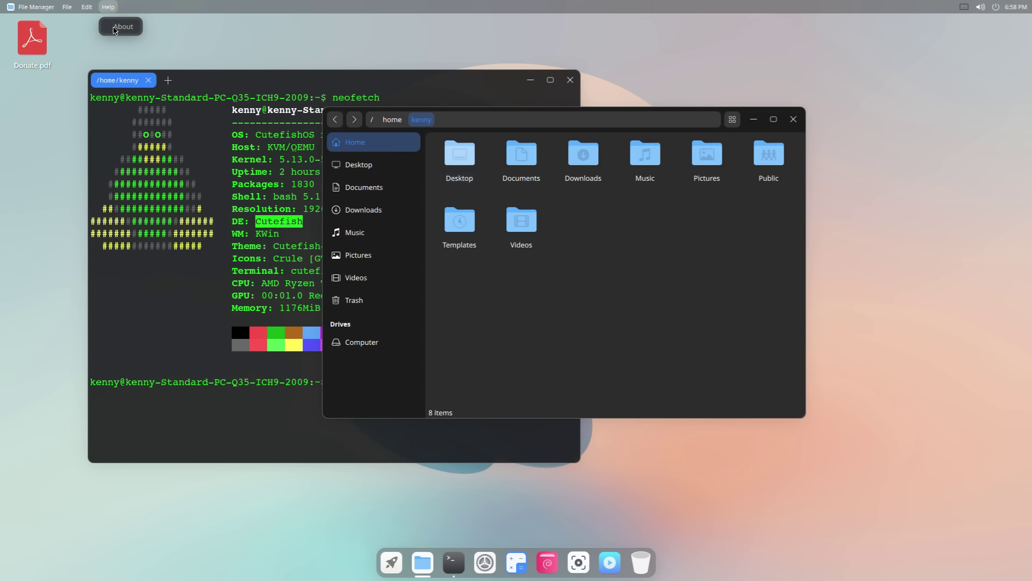
click(115, 30)
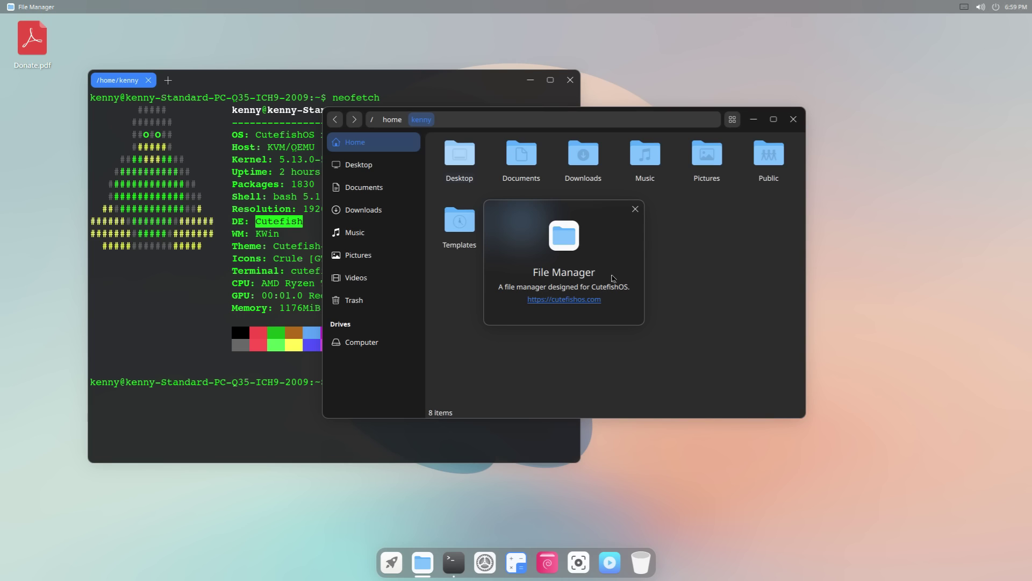
click(636, 210)
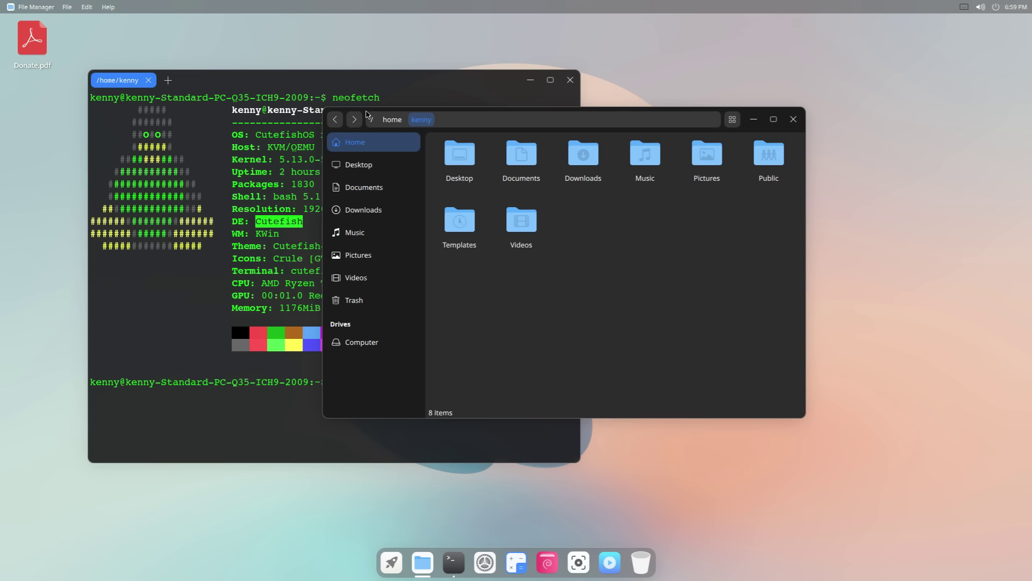
Drag the file manager window around, then close it
drag(371, 120, 597, 69)
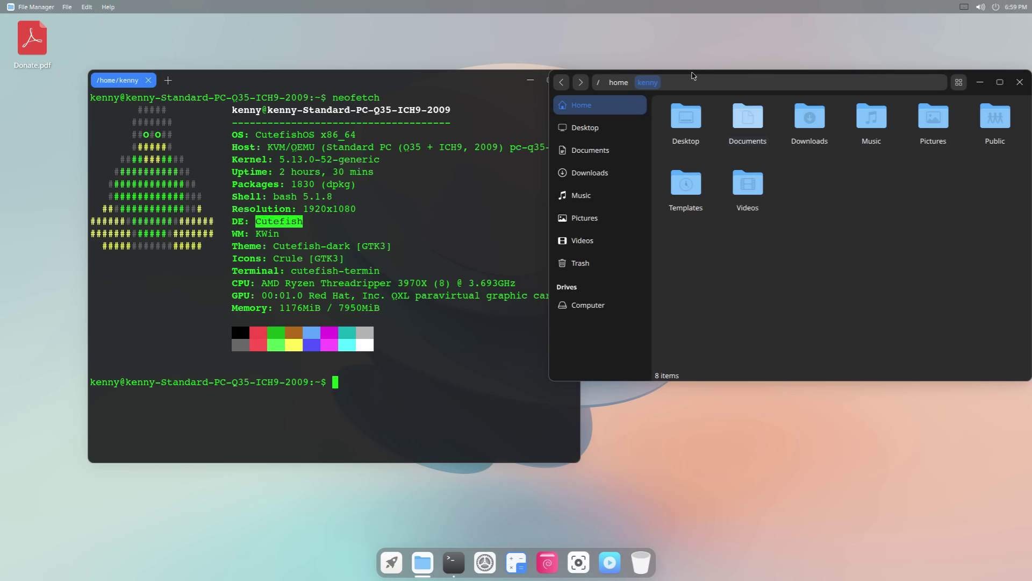
drag(707, 76, 668, 102)
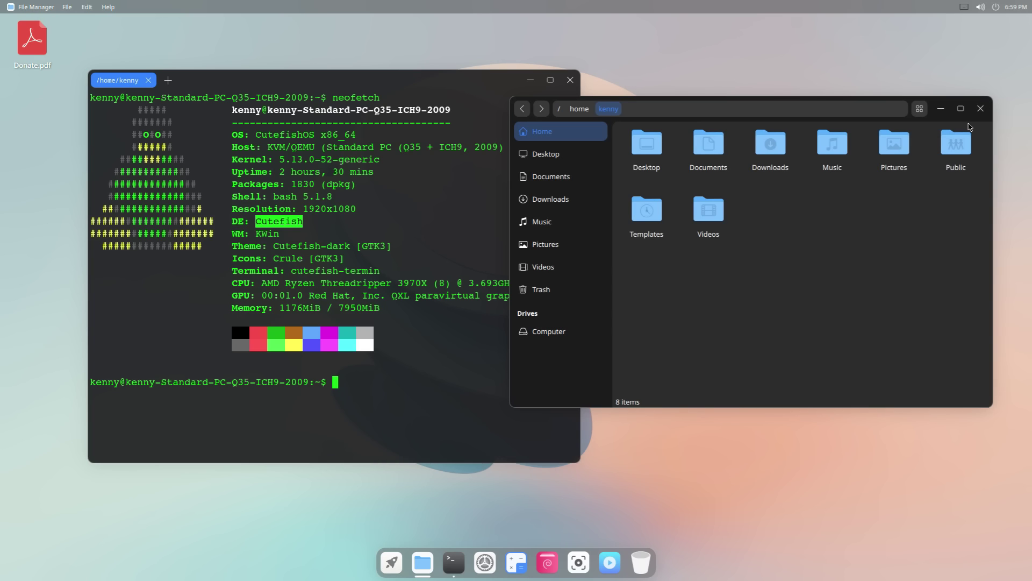
click(980, 110)
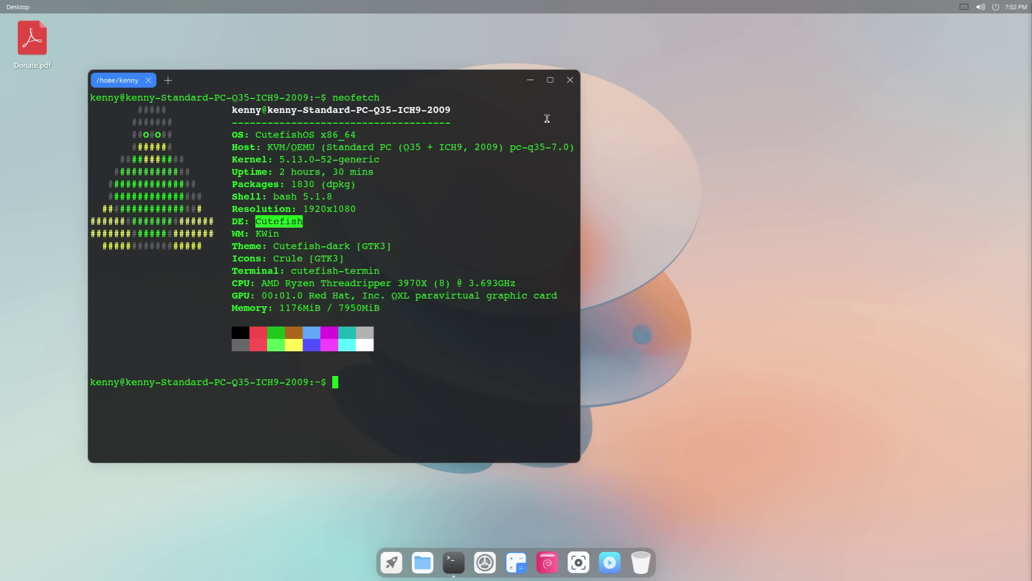
Maximize the terminal, open its settings, and adjust the text size
click(550, 80)
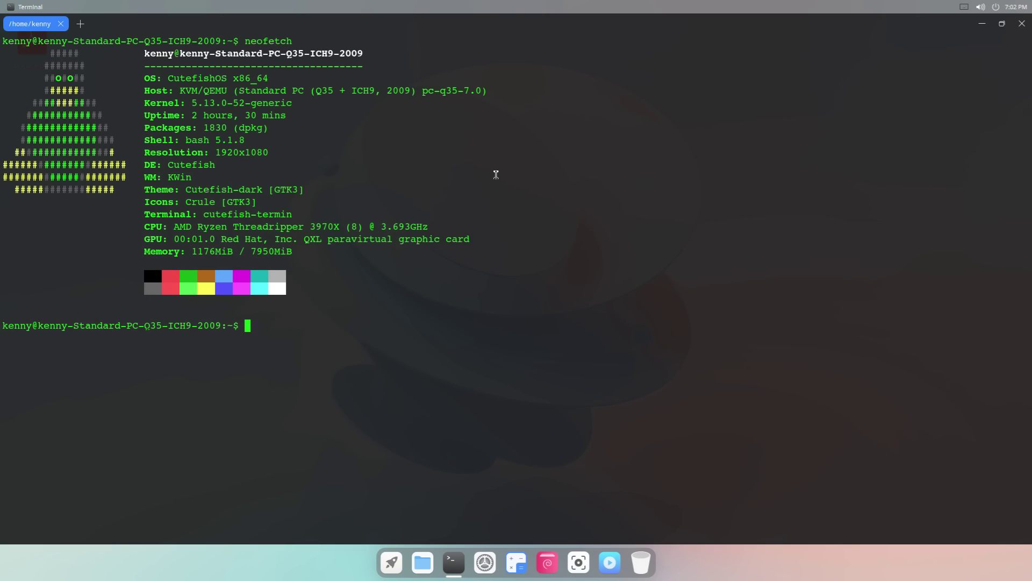
right_click(379, 278)
click(398, 345)
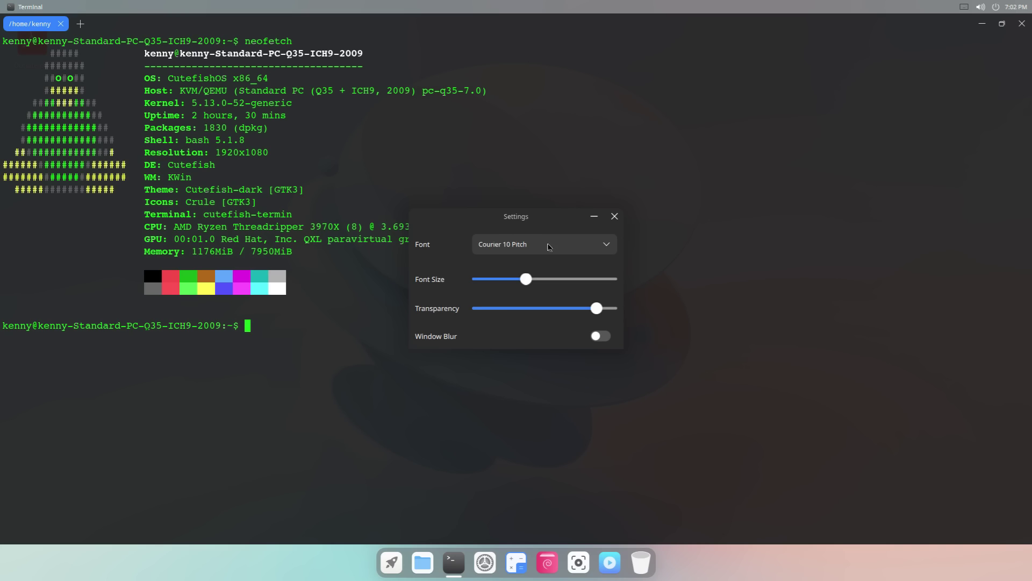
drag(526, 279, 549, 290)
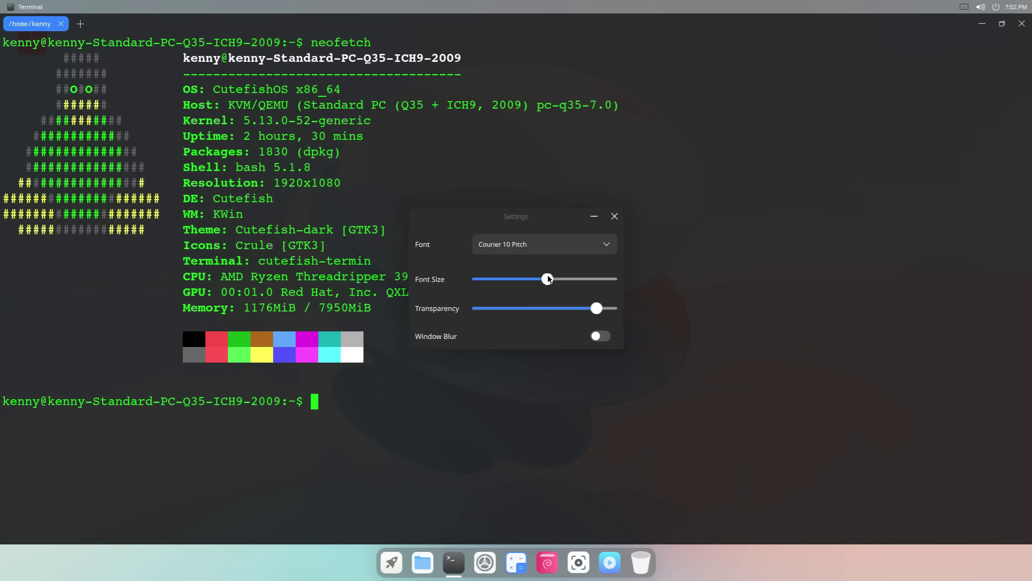
mouse_move(549, 278)
mouse_down()
mouse_move(580, 280)
mouse_move(539, 285)
mouse_up()
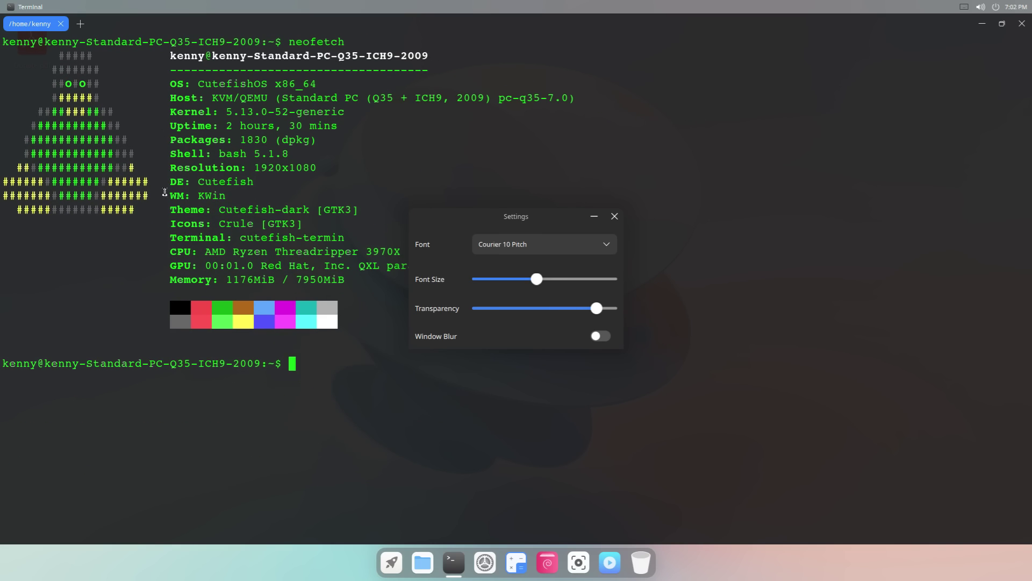
click(220, 175)
drag(541, 286, 544, 285)
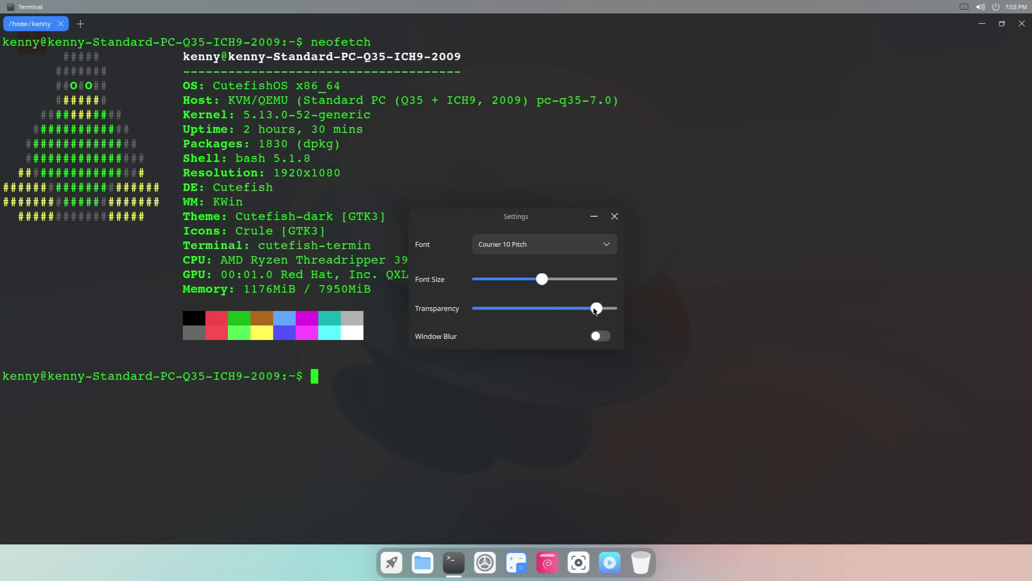
Make the terminal background transparent and toggle Window Blur on and off repeatedly
mouse_move(597, 309)
mouse_down()
mouse_move(523, 310)
mouse_move(591, 313)
mouse_up()
click(598, 339)
click(601, 337)
click(602, 336)
click(819, 22)
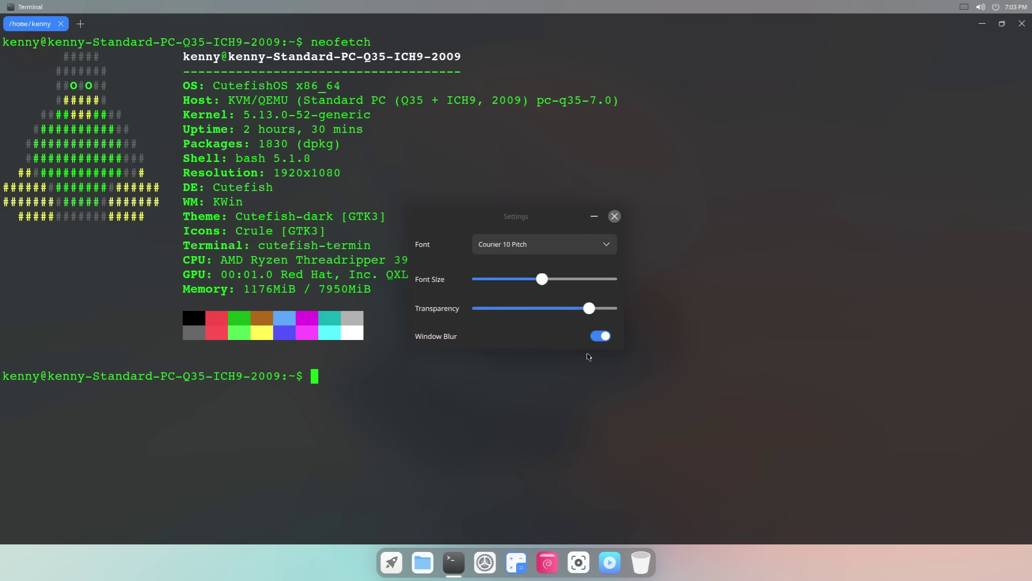
click(601, 337)
click(601, 336)
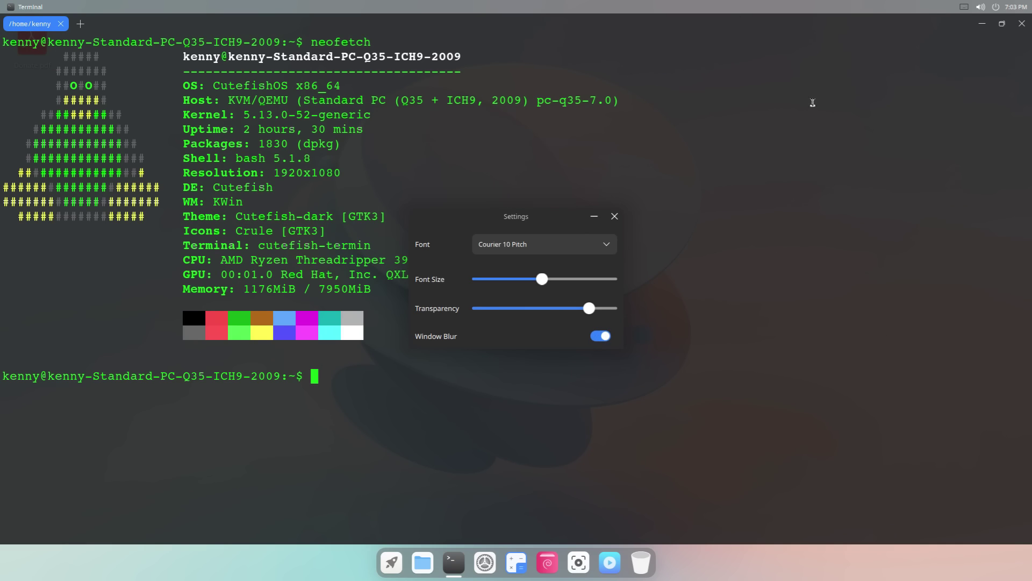
click(603, 337)
click(599, 336)
Turn Window Blur off, close the settings, and return the terminal to a smaller window
click(760, 86)
click(606, 337)
click(614, 216)
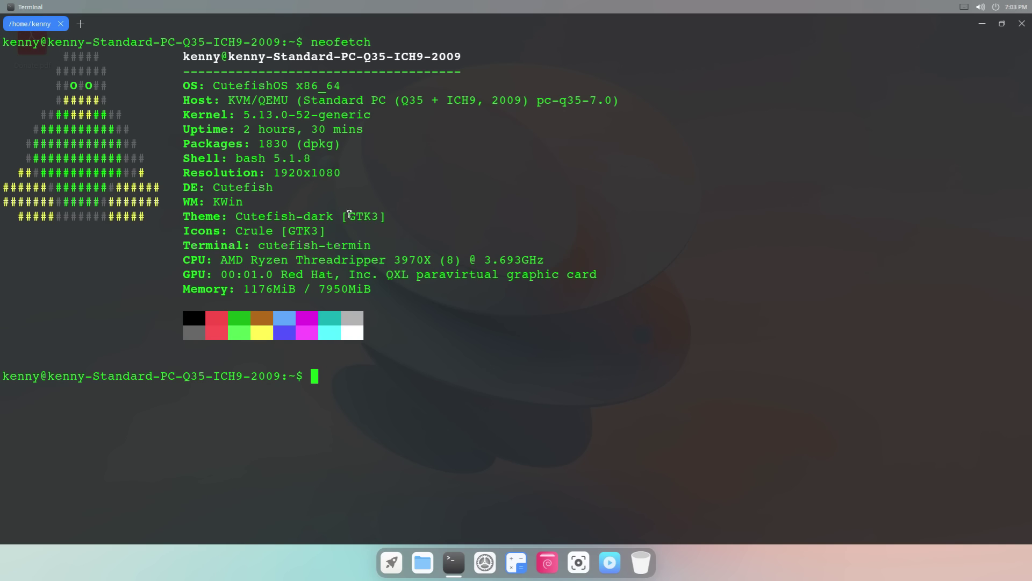
click(1002, 23)
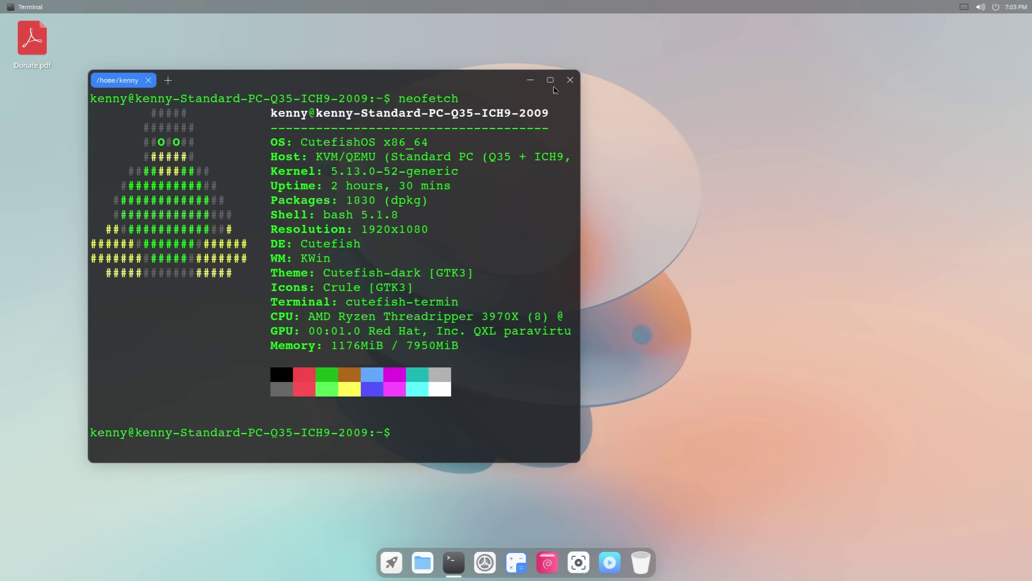
Run top -H in a maximized terminal and highlight the 1272.2 used-memory figure
text(top)
click(550, 80)
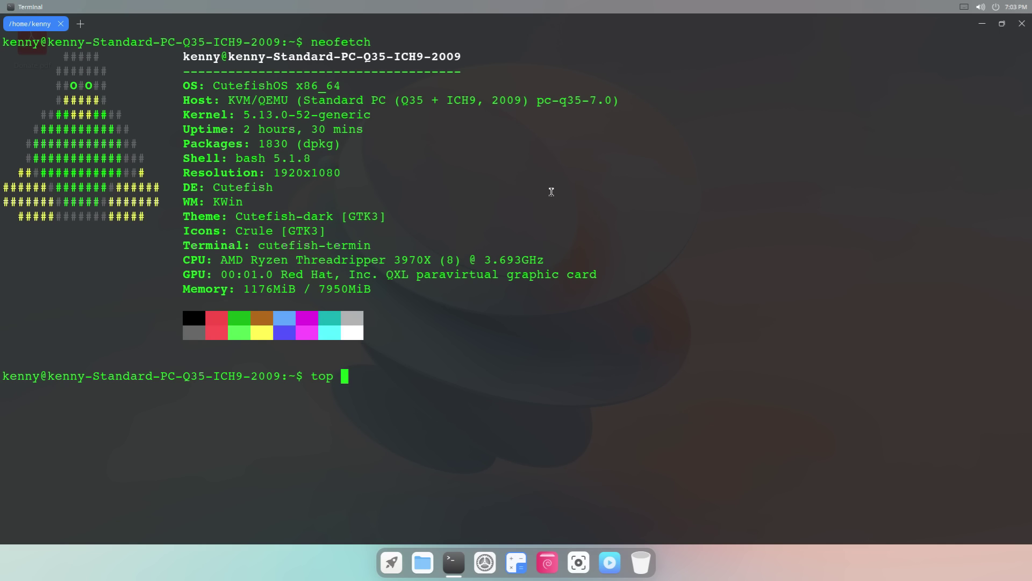
text(-H)
key(Return)
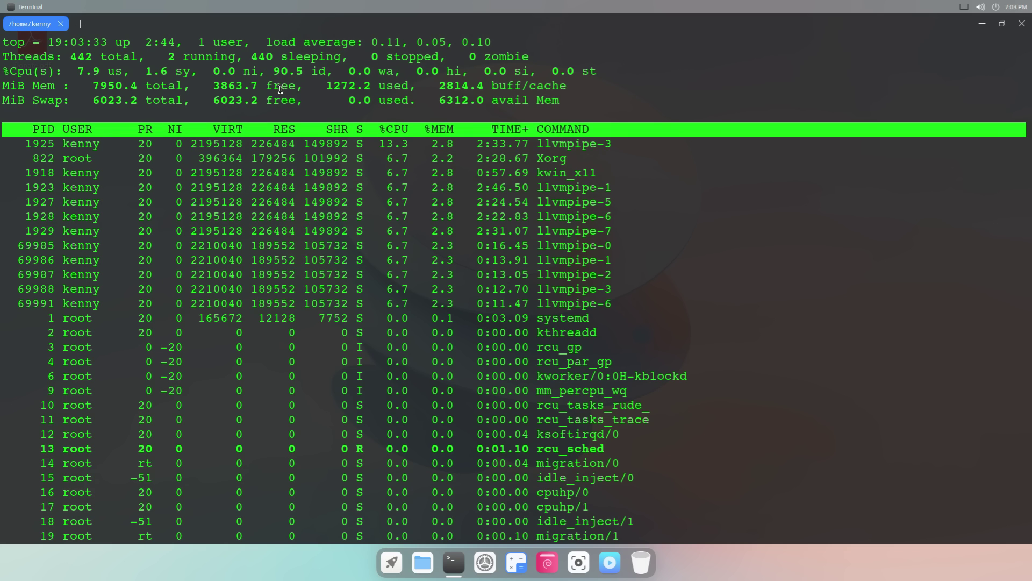
double_click(346, 89)
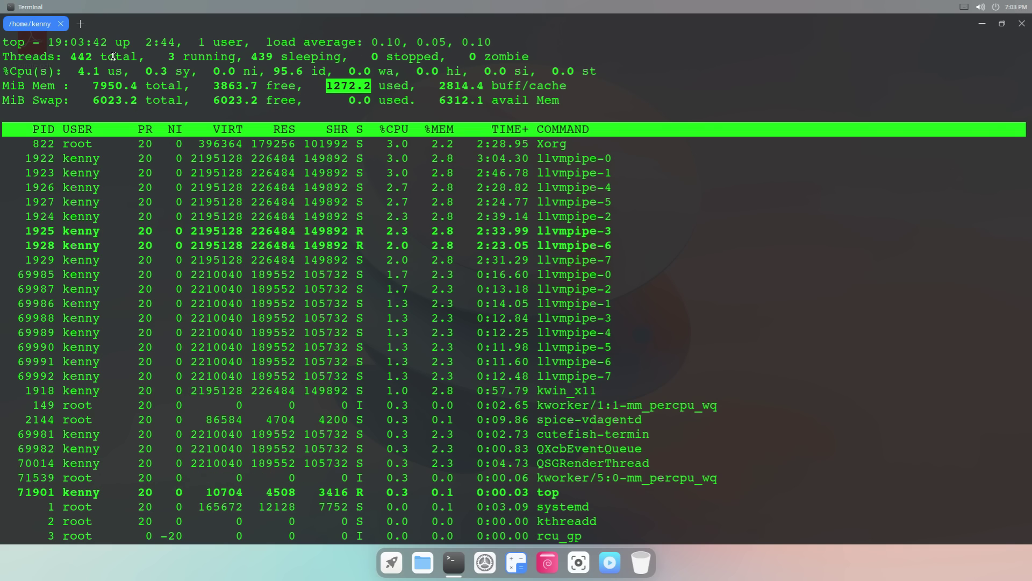
double_click(742, 27)
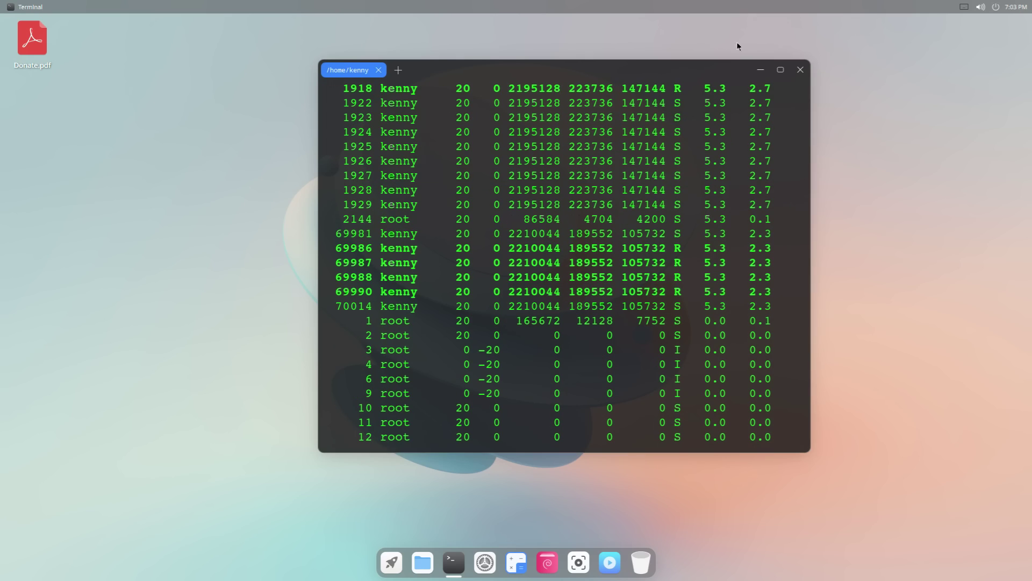
click(780, 70)
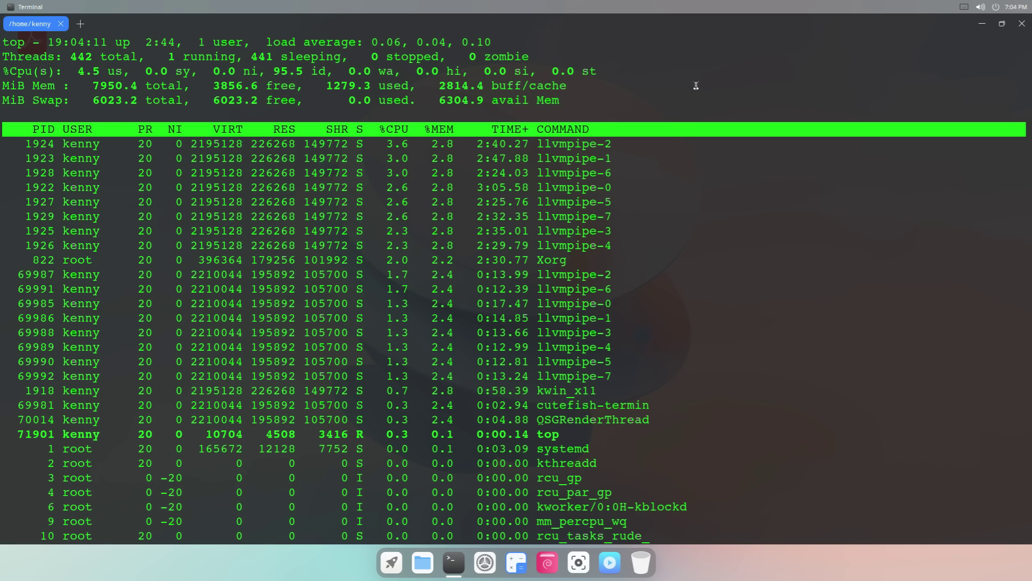
Restore the terminal and close it, confirming the quit despite top still running
double_click(928, 27)
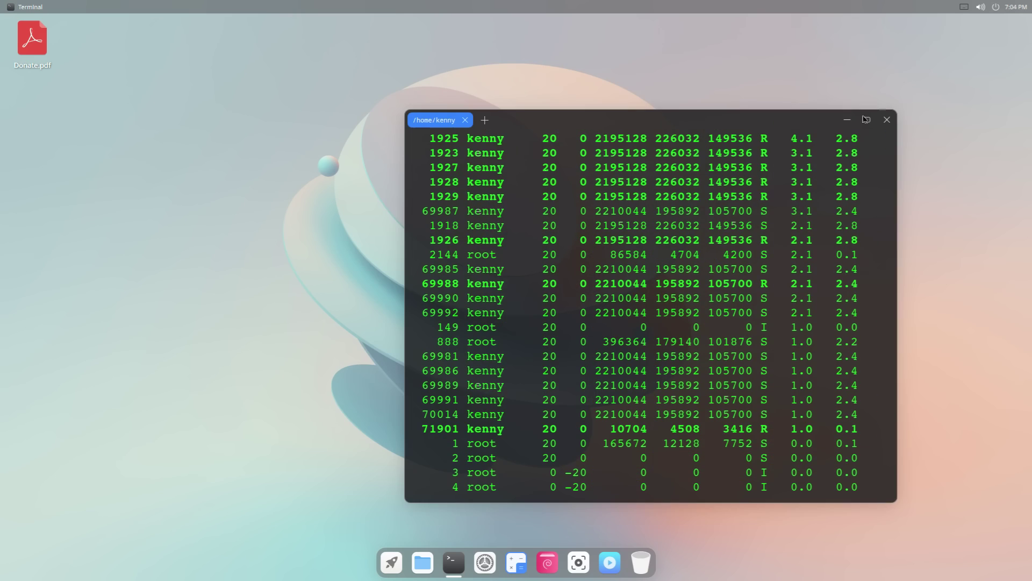
click(887, 121)
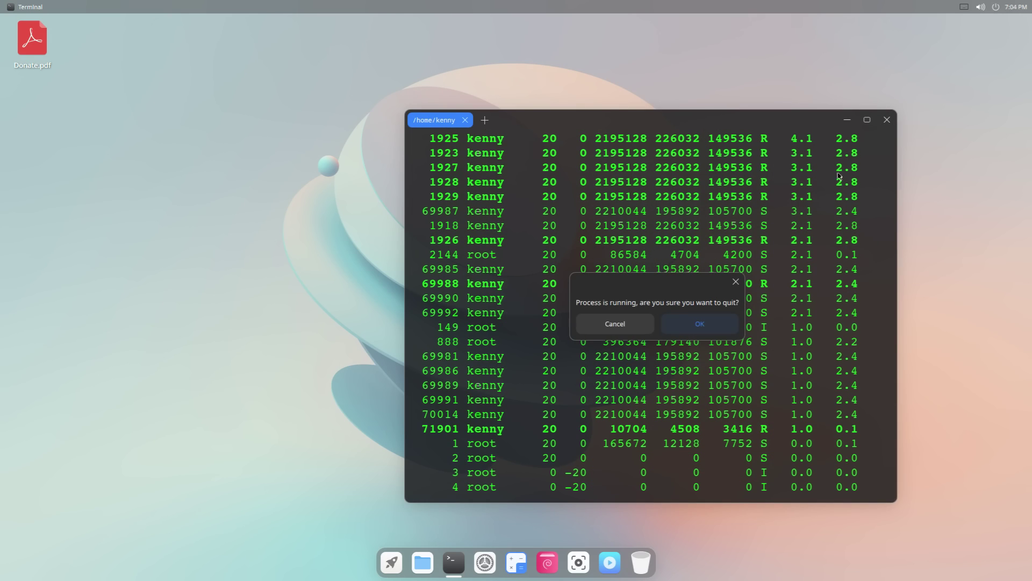
click(701, 329)
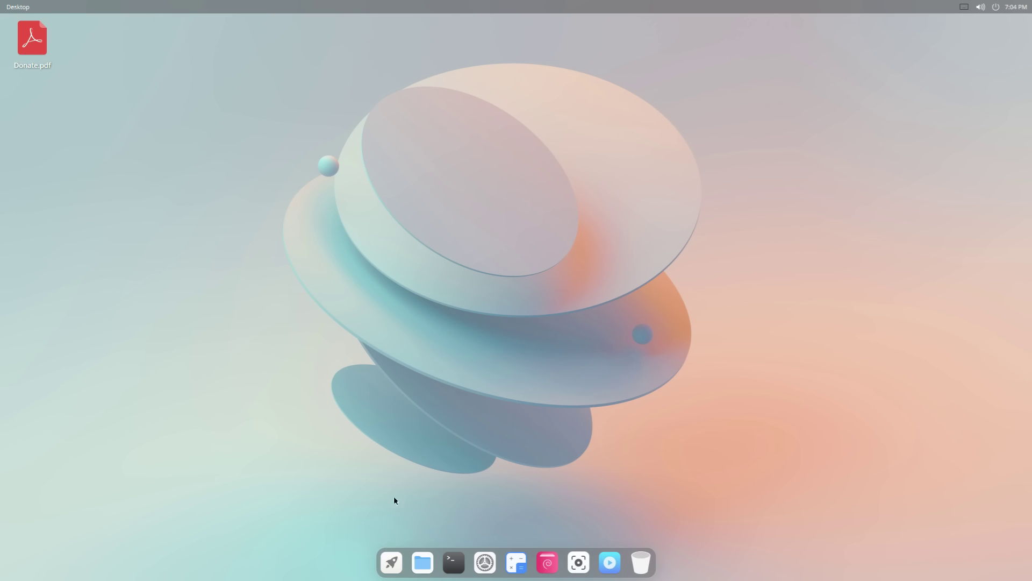
Open Settings maximized, view Ethernet, then switch to the Display page
click(483, 565)
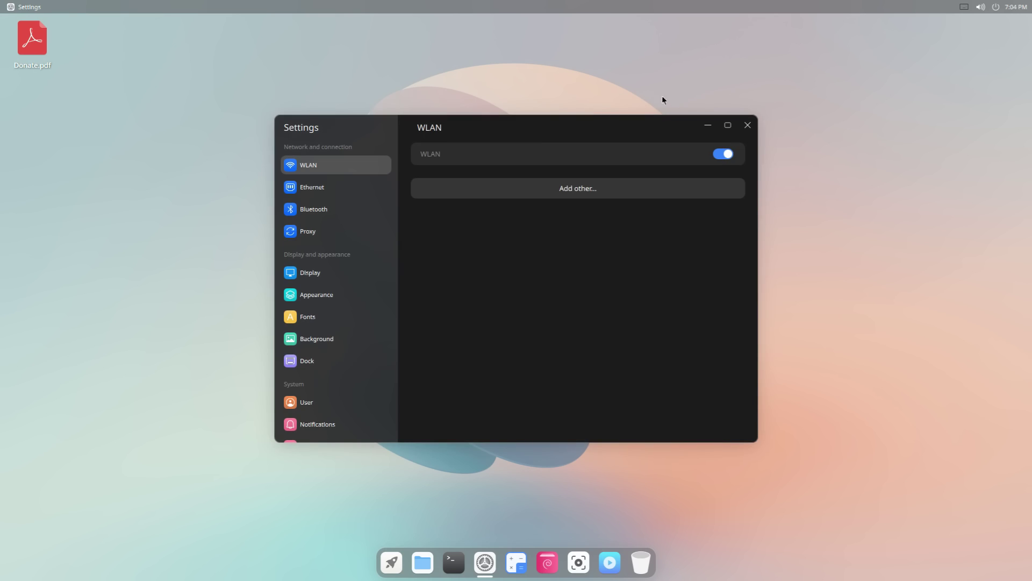
click(727, 125)
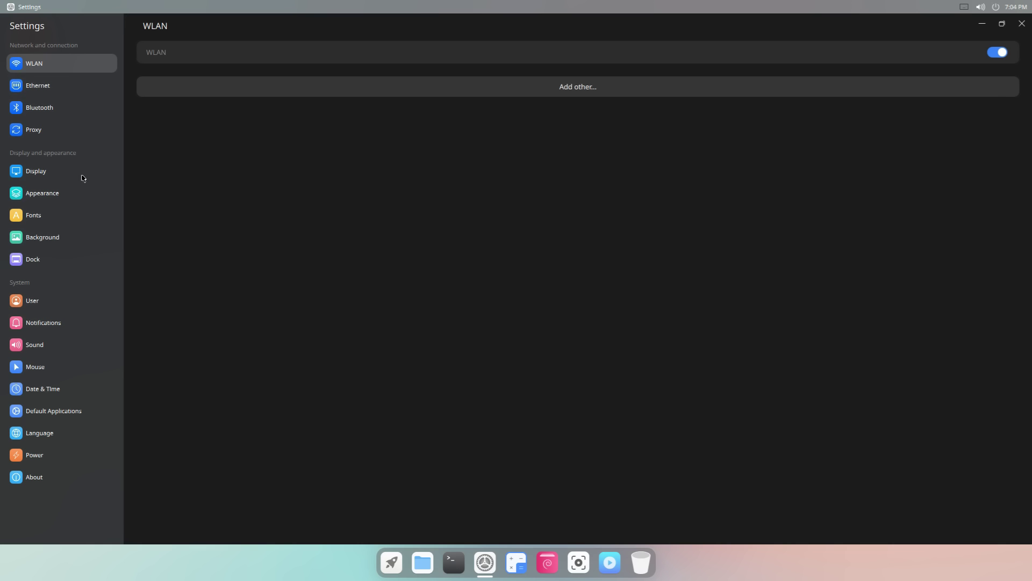
click(64, 92)
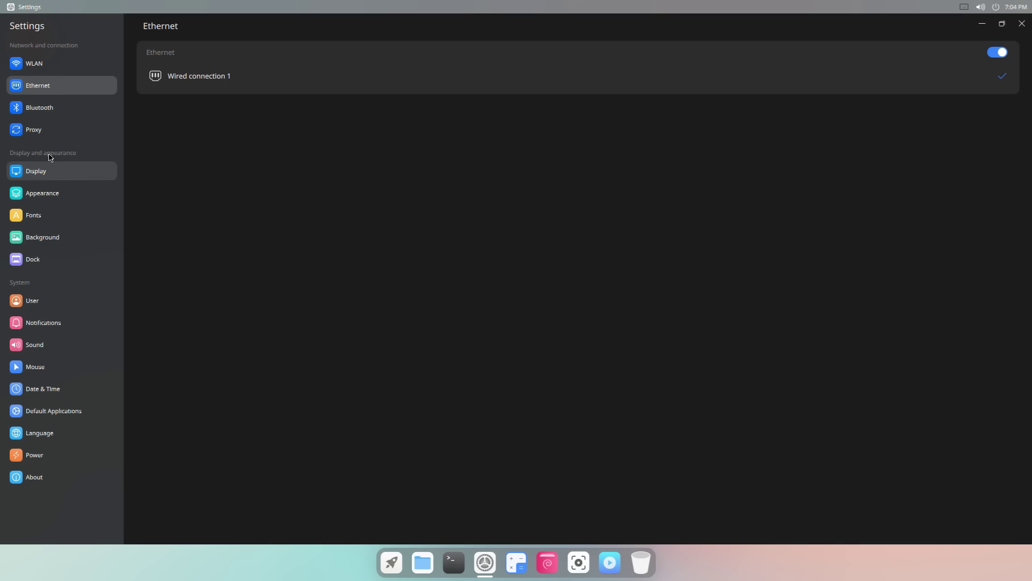
click(63, 173)
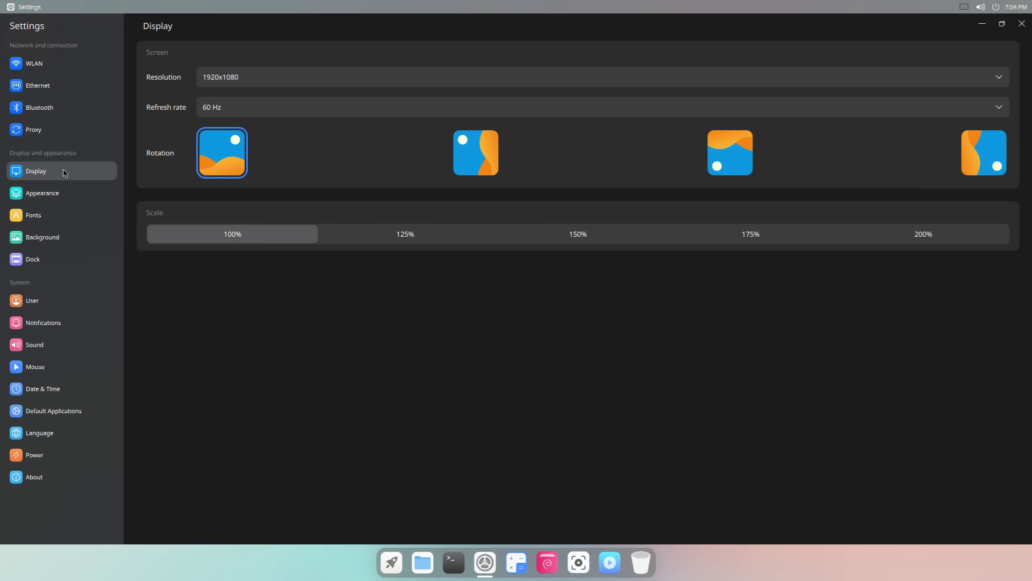
Pick the second rotation option, switch resolution to 1920x1440, then revert to 1920x1080
click(999, 78)
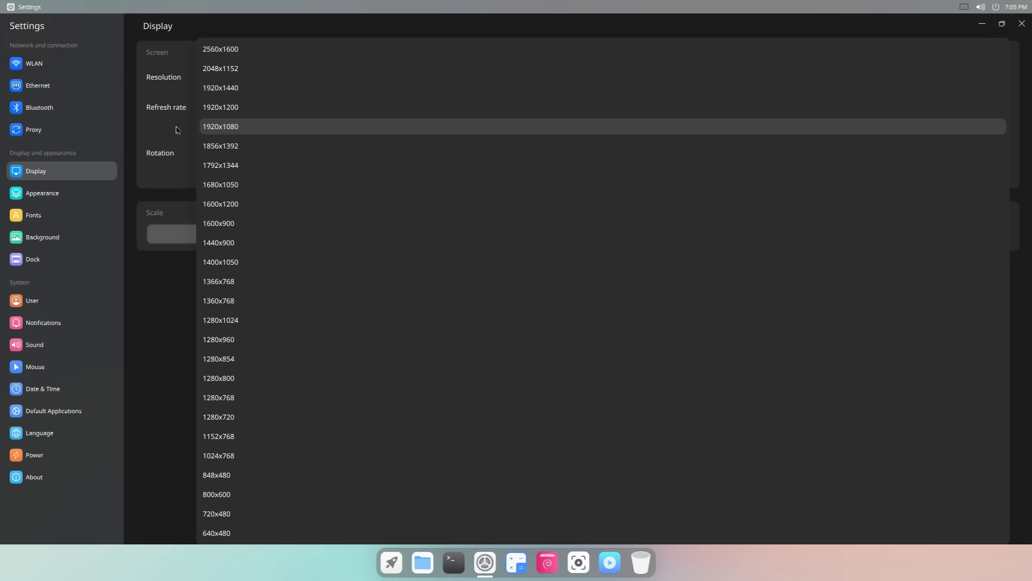
click(168, 126)
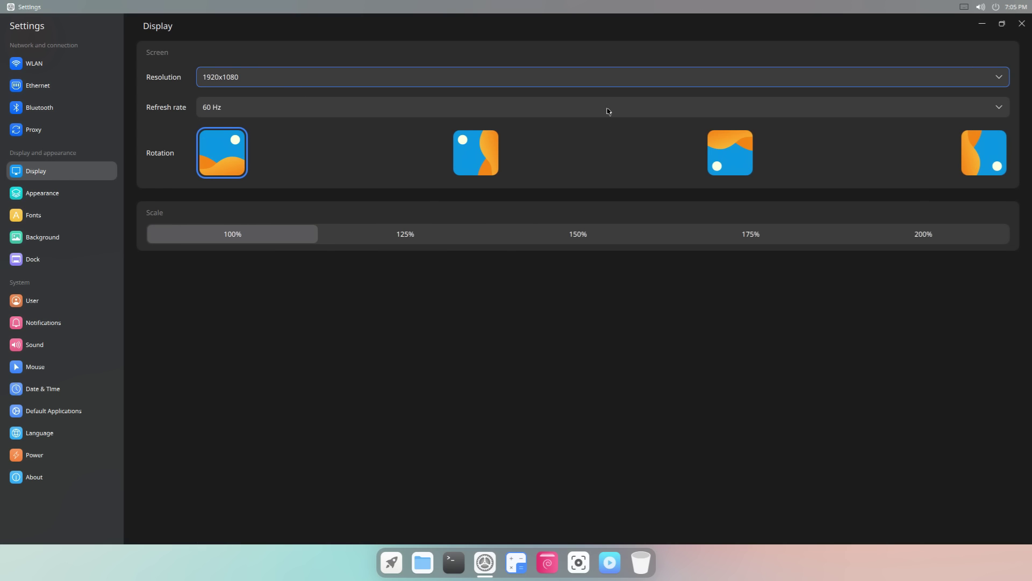
click(481, 157)
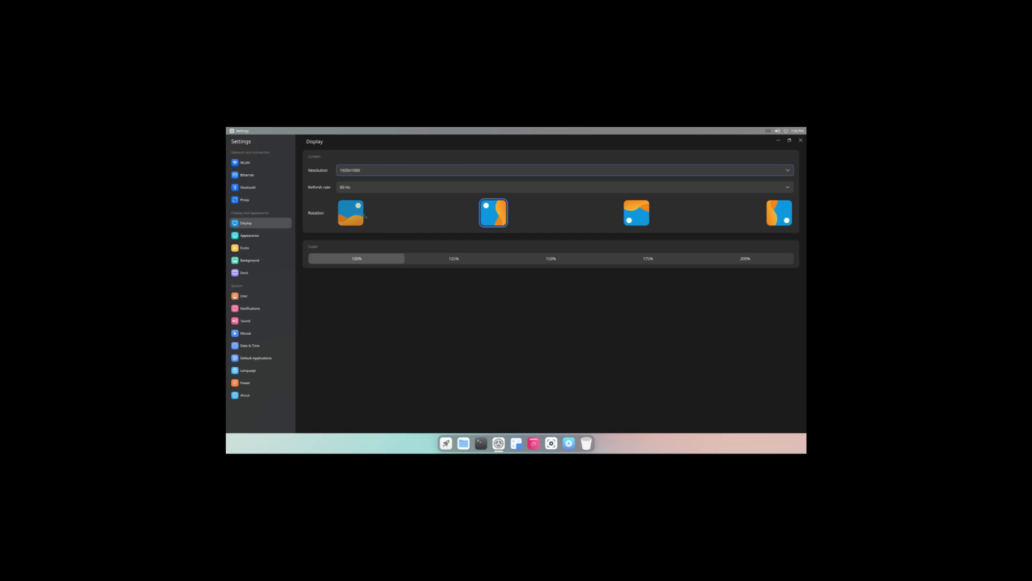
click(787, 169)
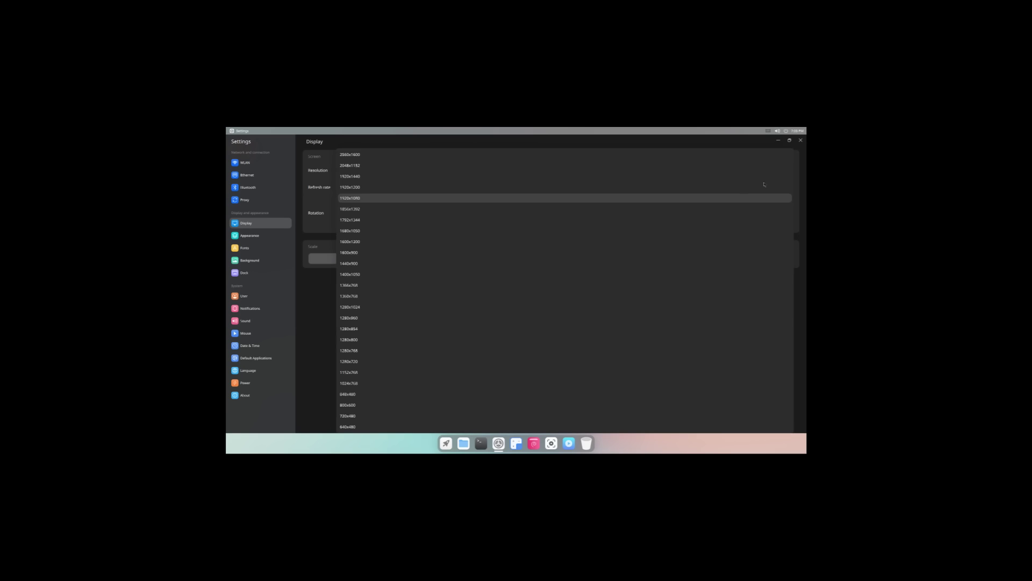
click(724, 176)
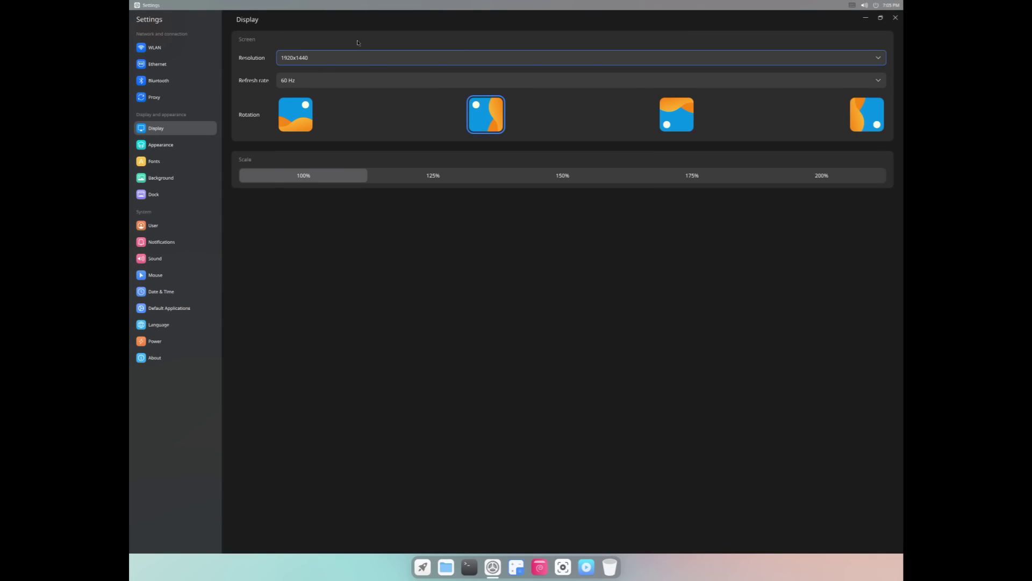
click(335, 60)
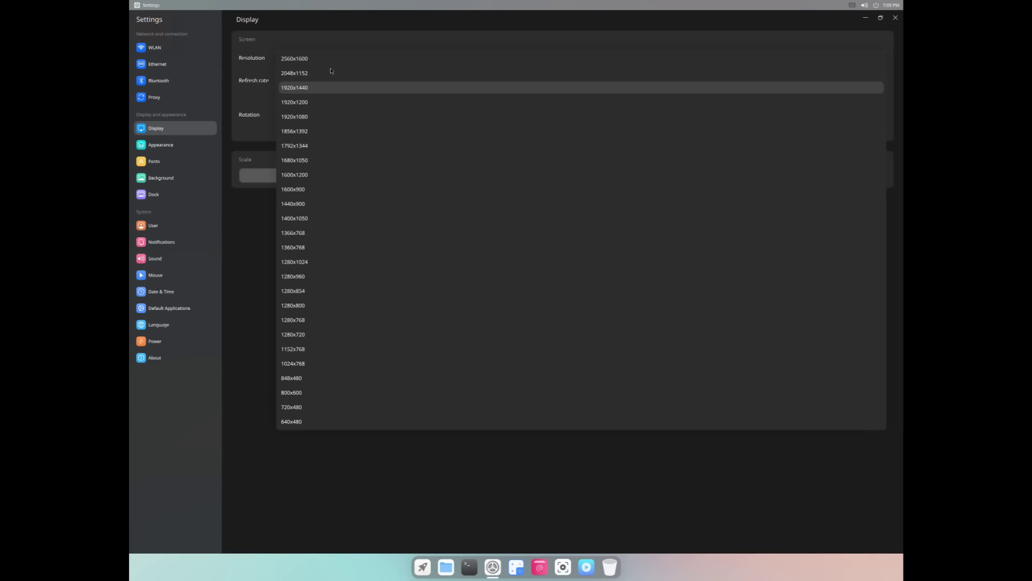
click(327, 116)
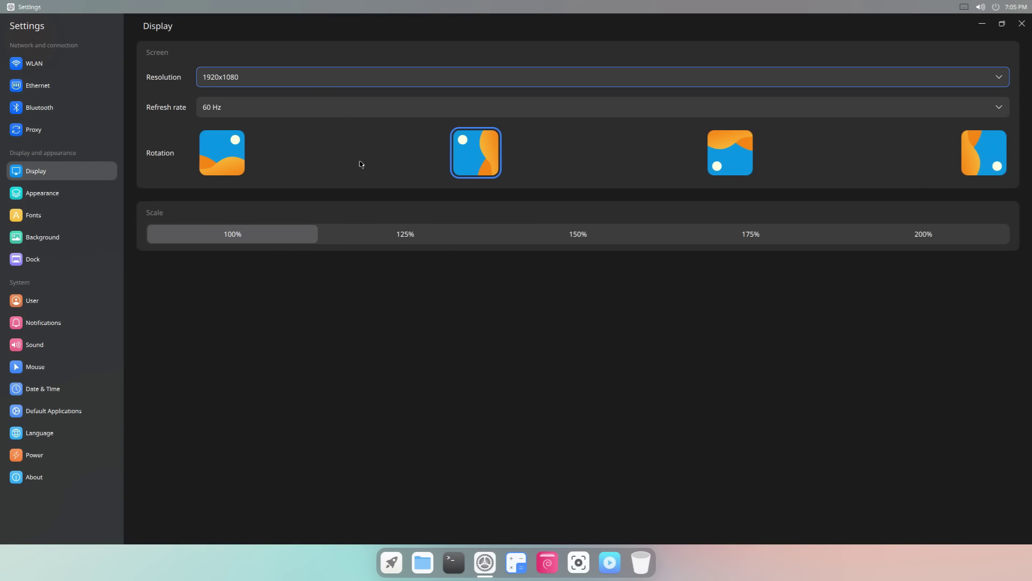
Try 125% and 150% display scale, then step back through 125% to 100%
click(417, 238)
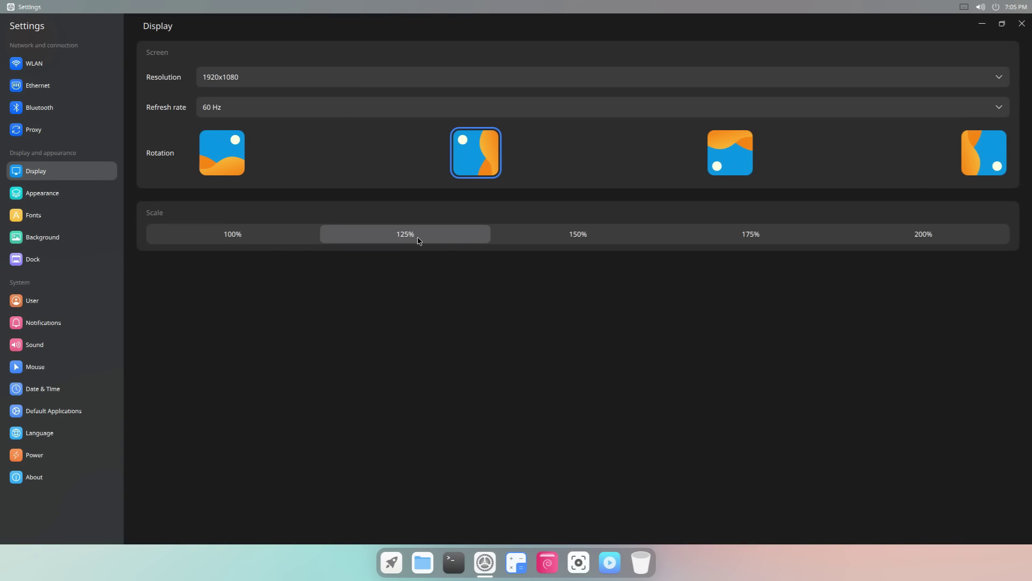
click(589, 240)
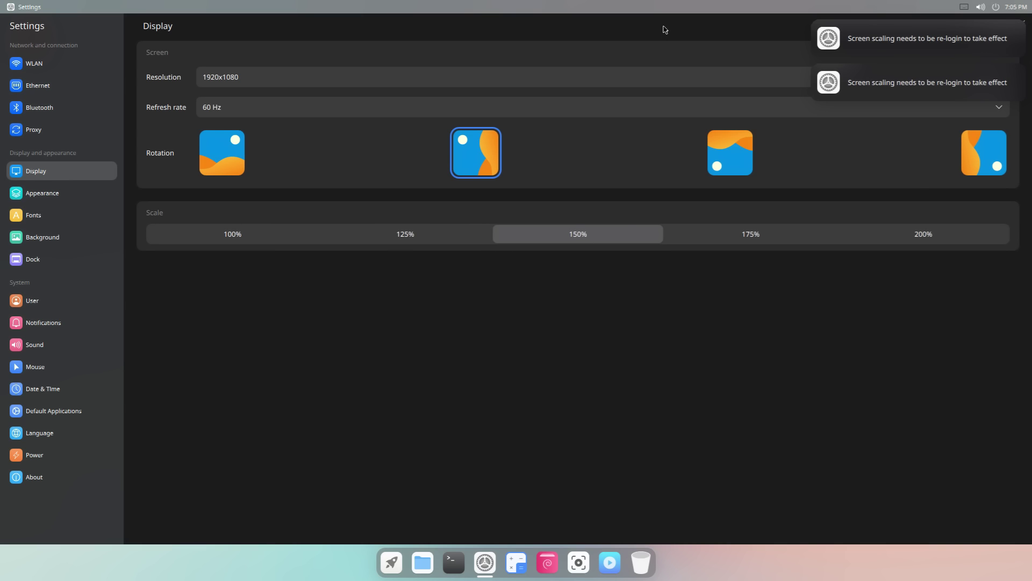
click(400, 235)
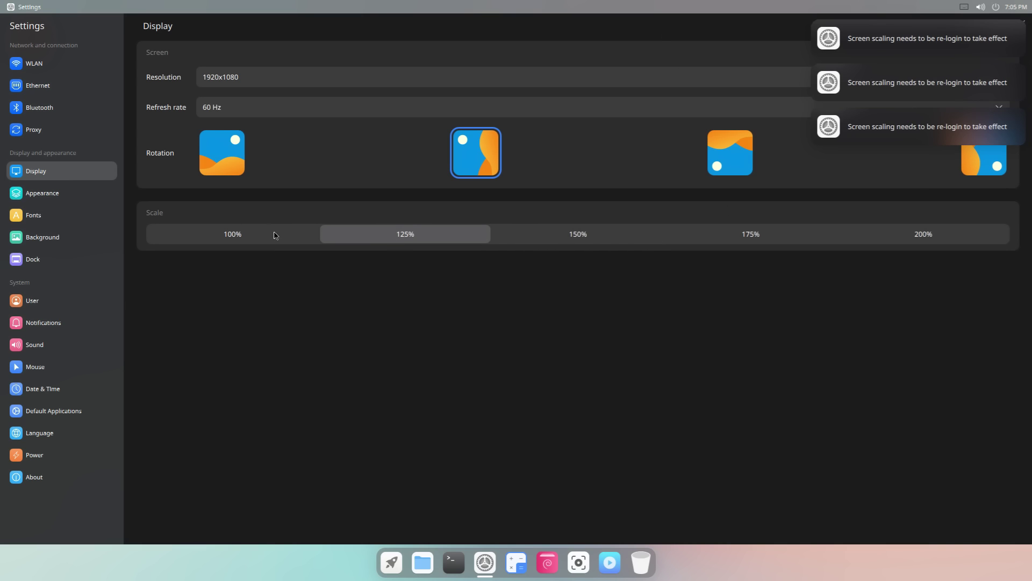
click(275, 236)
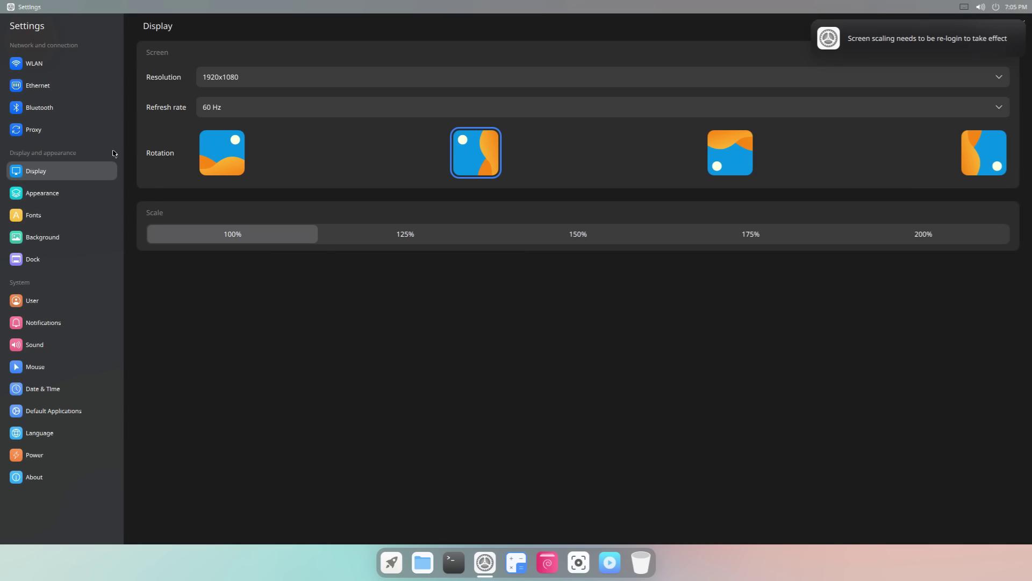
Open the Appearance page, dismiss the scaling notice, then restore the Settings window and move it up-right
click(69, 204)
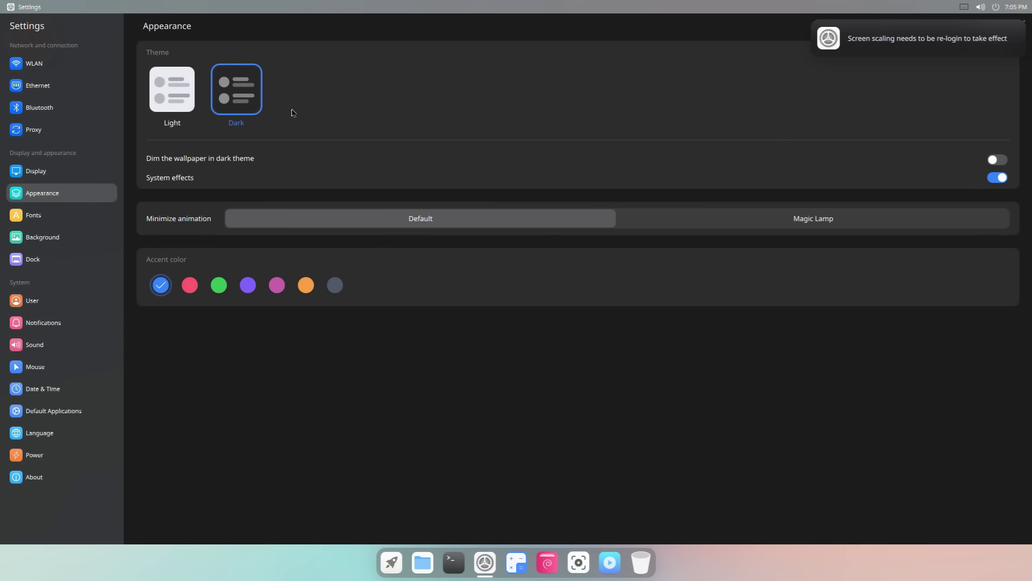
click(185, 102)
double_click(620, 30)
drag(560, 106, 762, 86)
Launch Calculator and a File Manager home window from the dock and arrange them over Settings
click(508, 570)
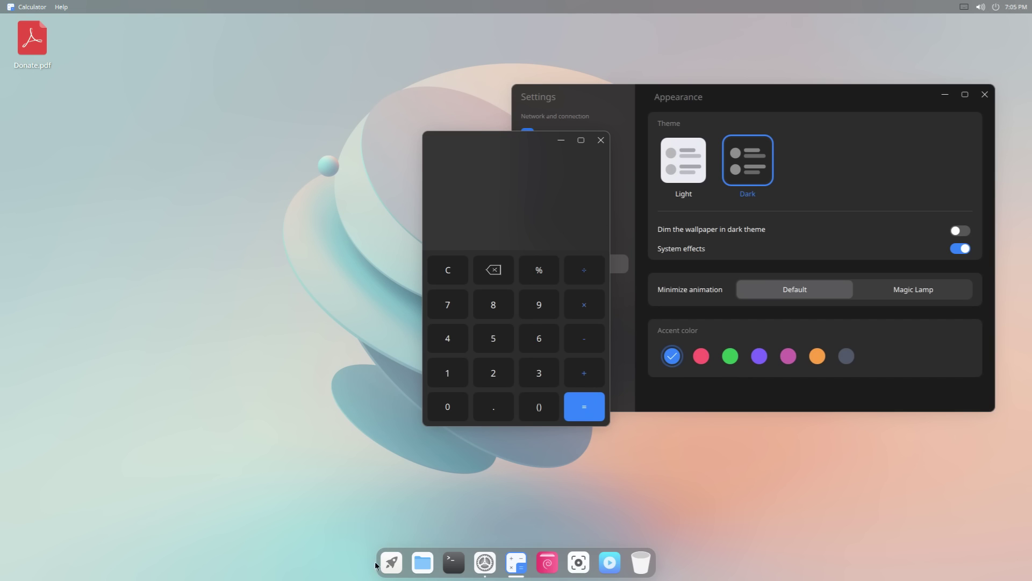
click(422, 566)
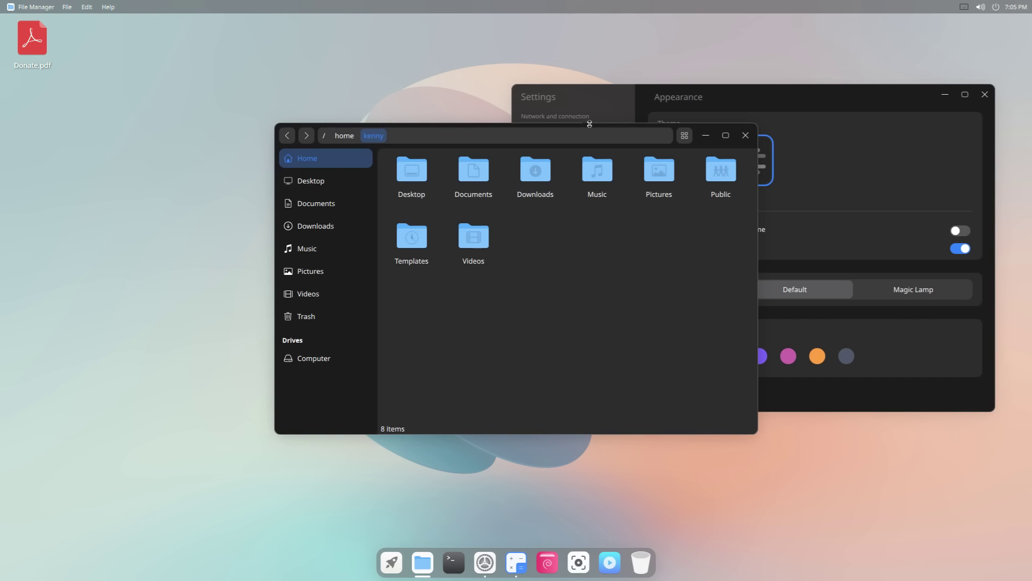
drag(665, 133, 417, 212)
drag(496, 131, 362, 64)
Toggle the desktop between the Light and Dark themes three times, ending on Dark
click(691, 163)
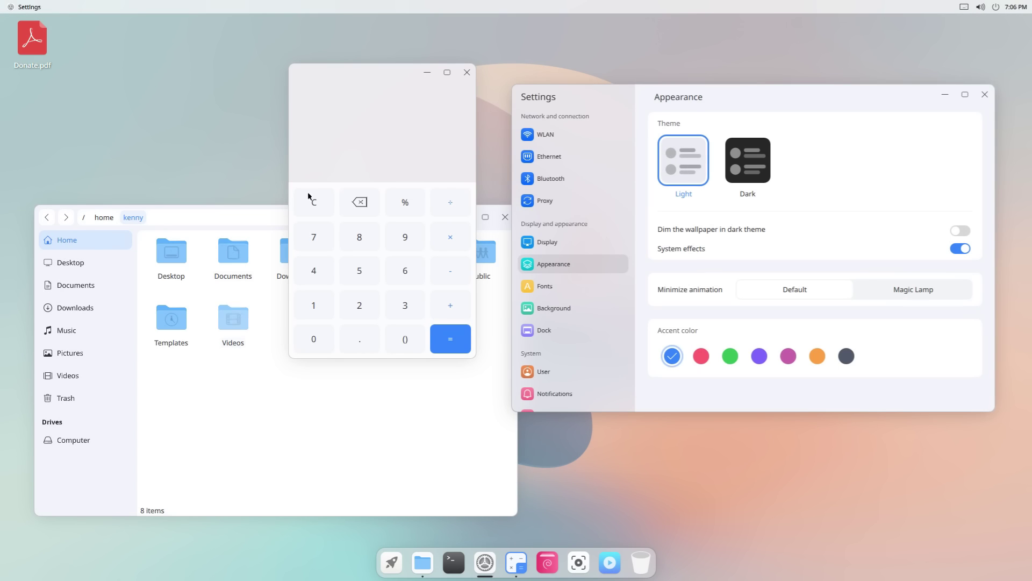
click(748, 156)
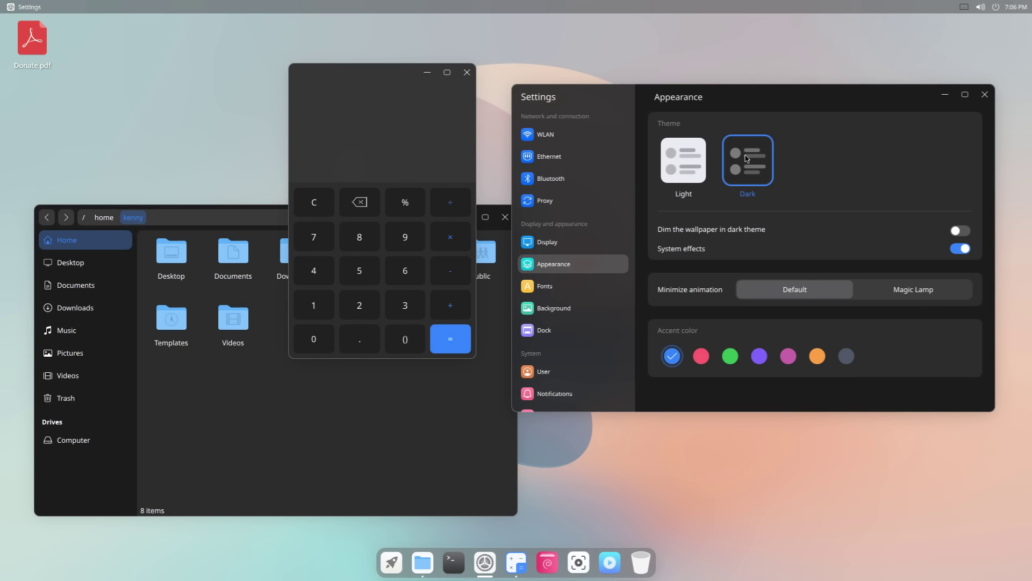
click(688, 161)
click(747, 161)
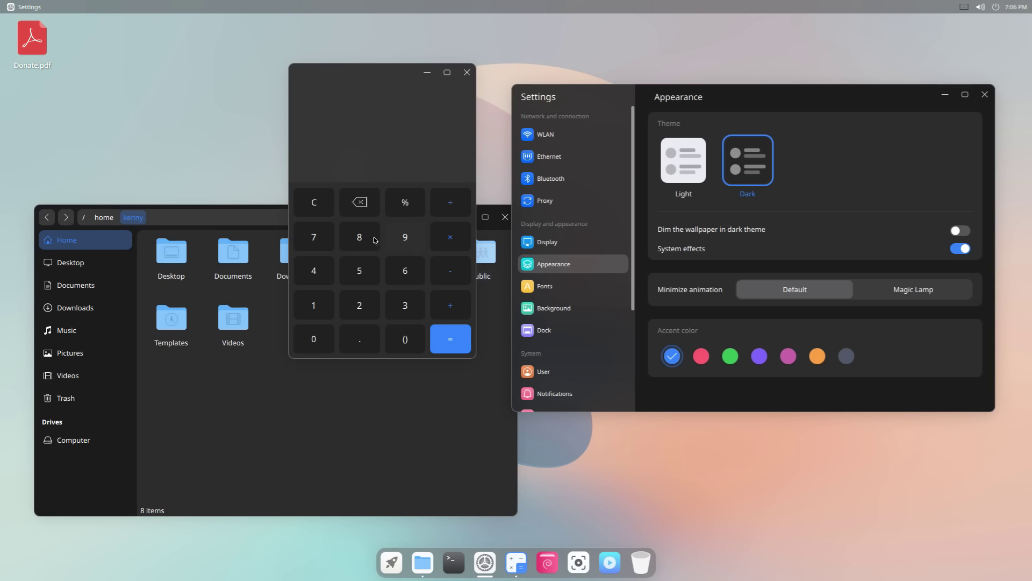
click(698, 178)
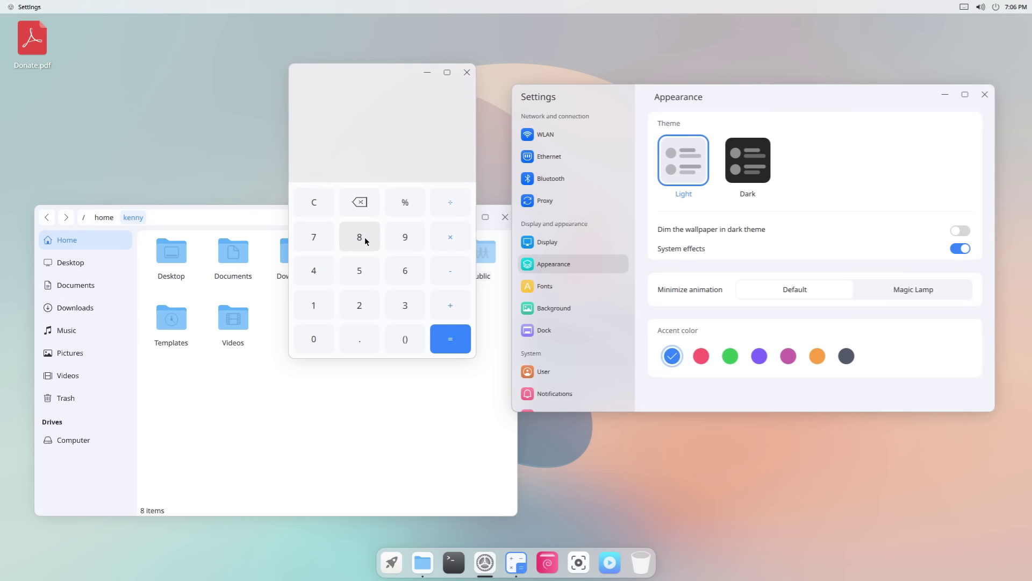
click(763, 158)
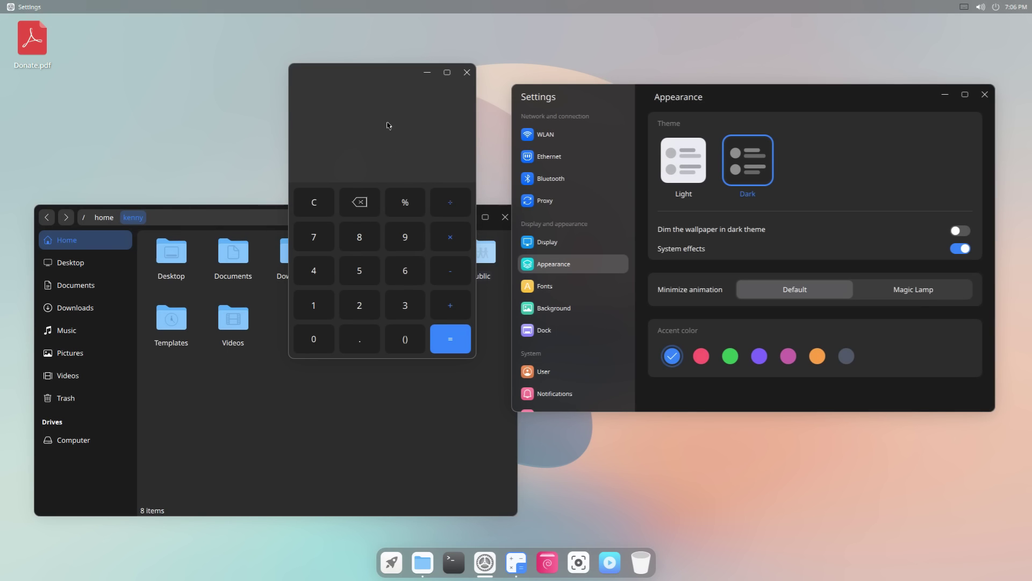
Close the Calculator and maximize the Settings window
drag(351, 71, 251, 233)
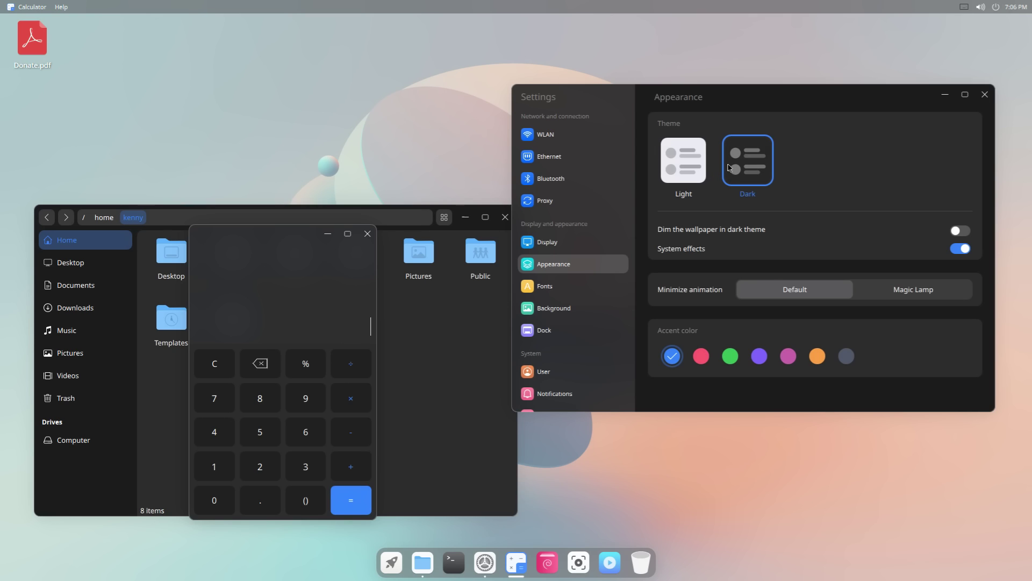
click(368, 233)
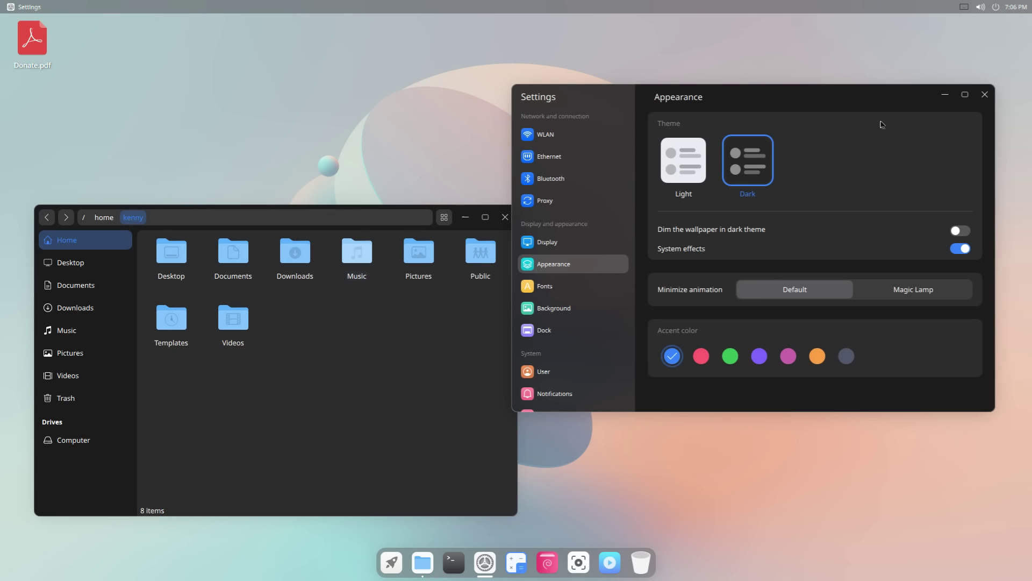
click(965, 95)
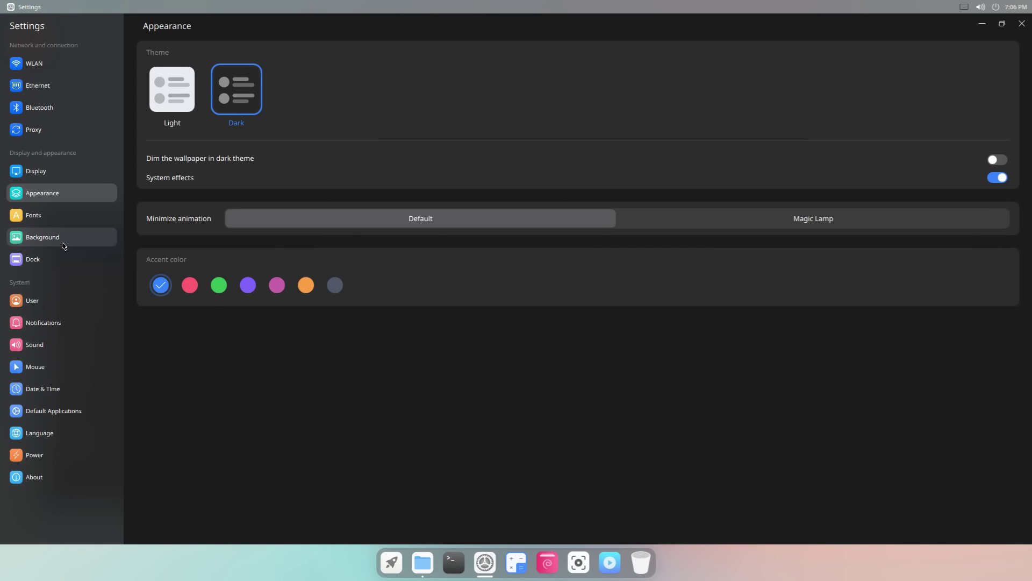
On the Dock page try Left, Right and Large, restore Medium and Bottom, then close Settings
click(64, 259)
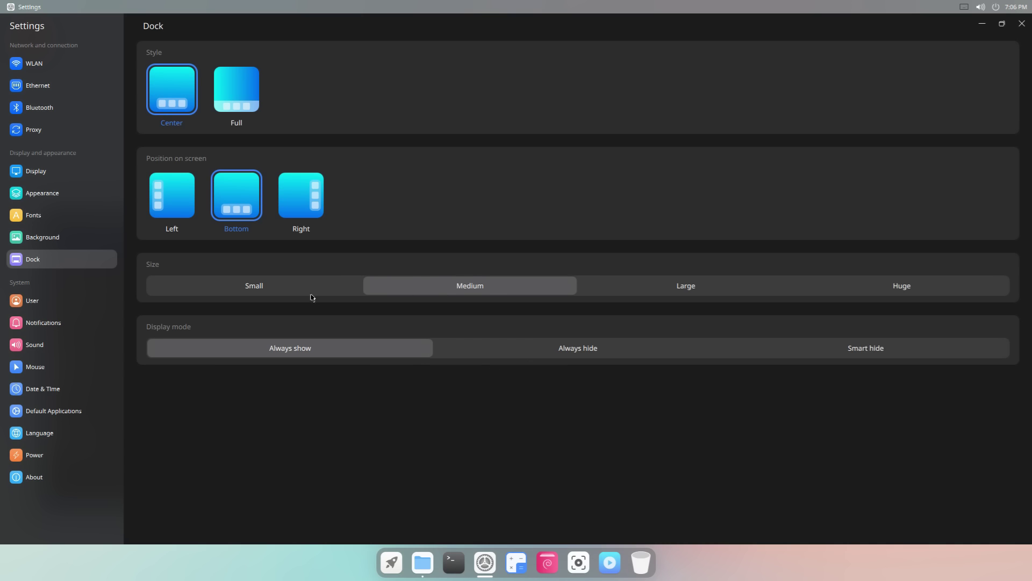
click(188, 208)
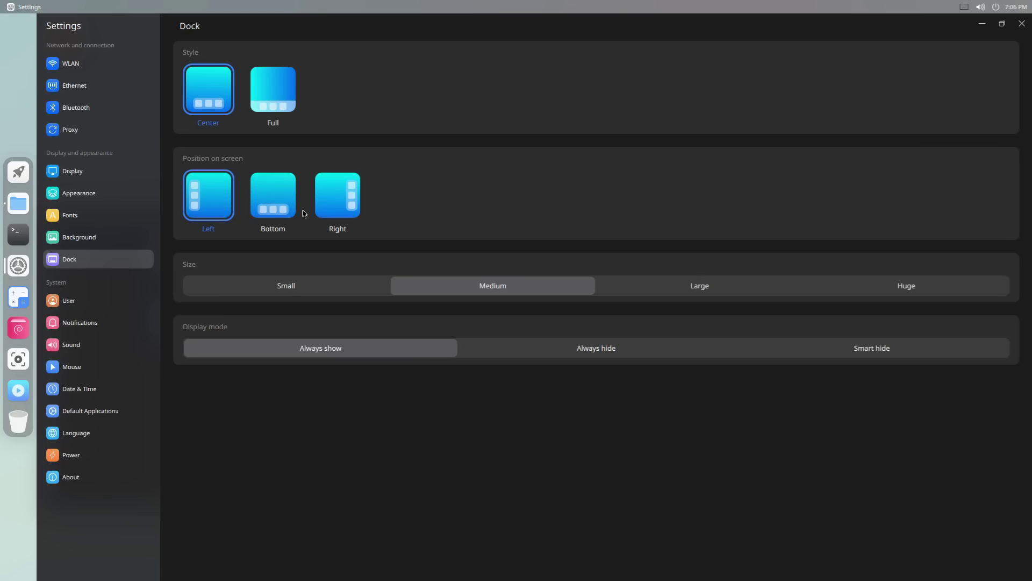
click(336, 198)
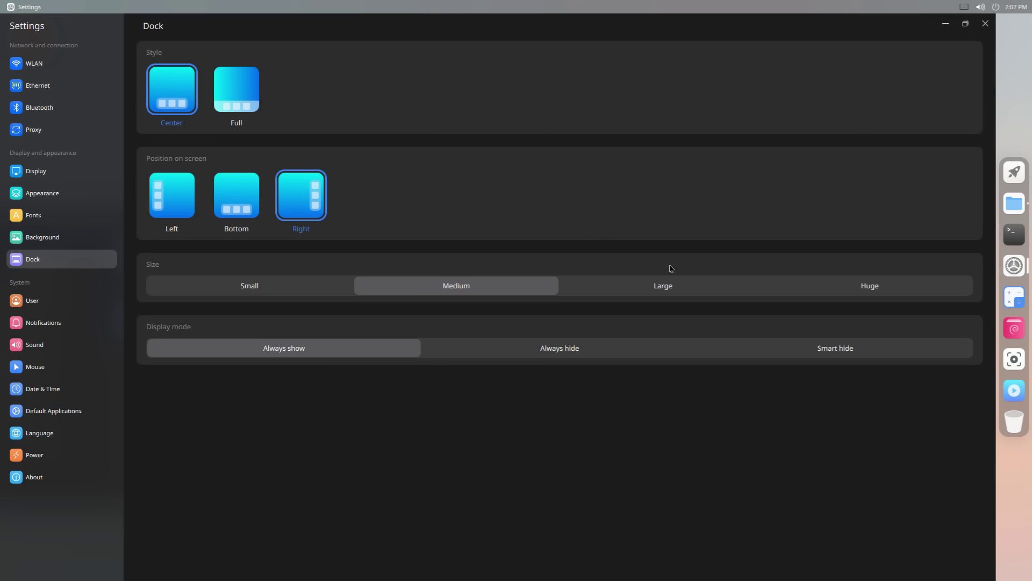
click(677, 284)
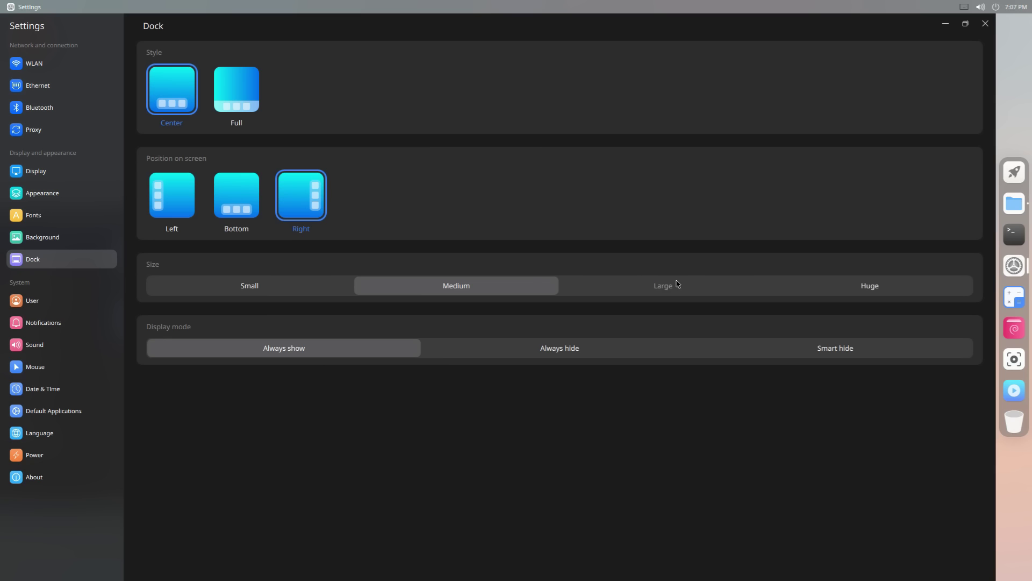
click(507, 290)
click(243, 208)
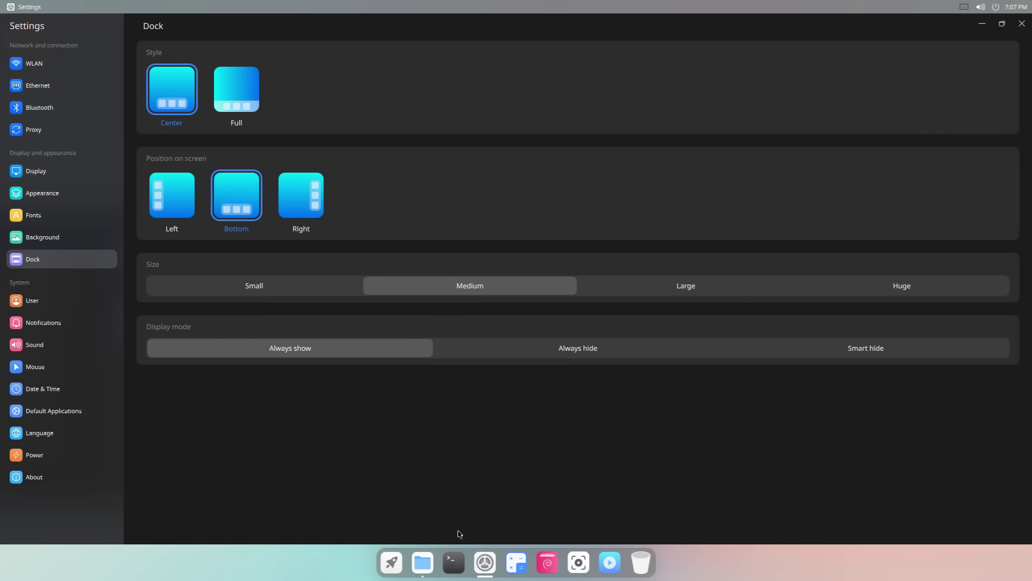
click(1022, 24)
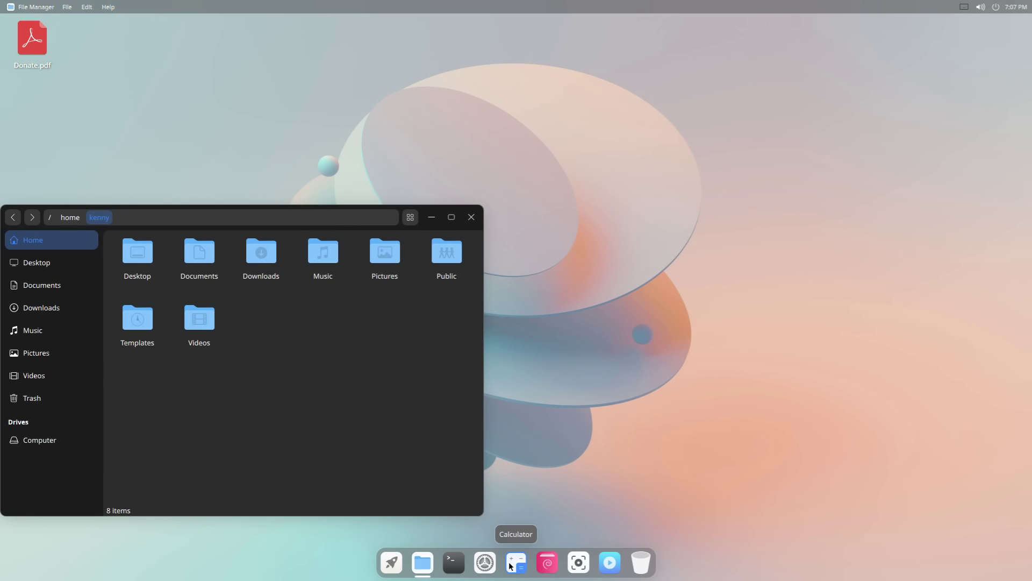
Close the File Manager home window and show the Launcher's app grid
click(471, 216)
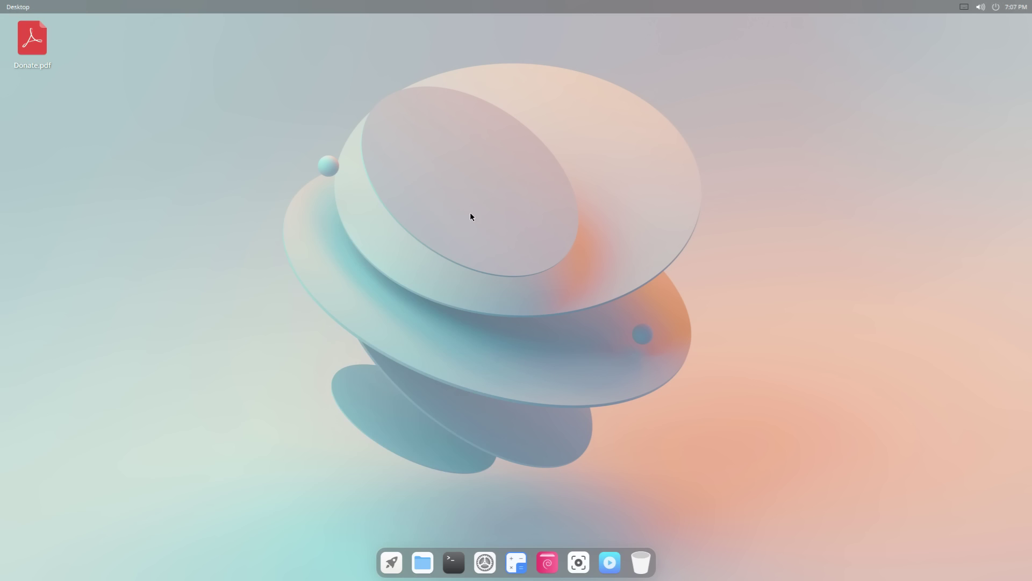
click(392, 560)
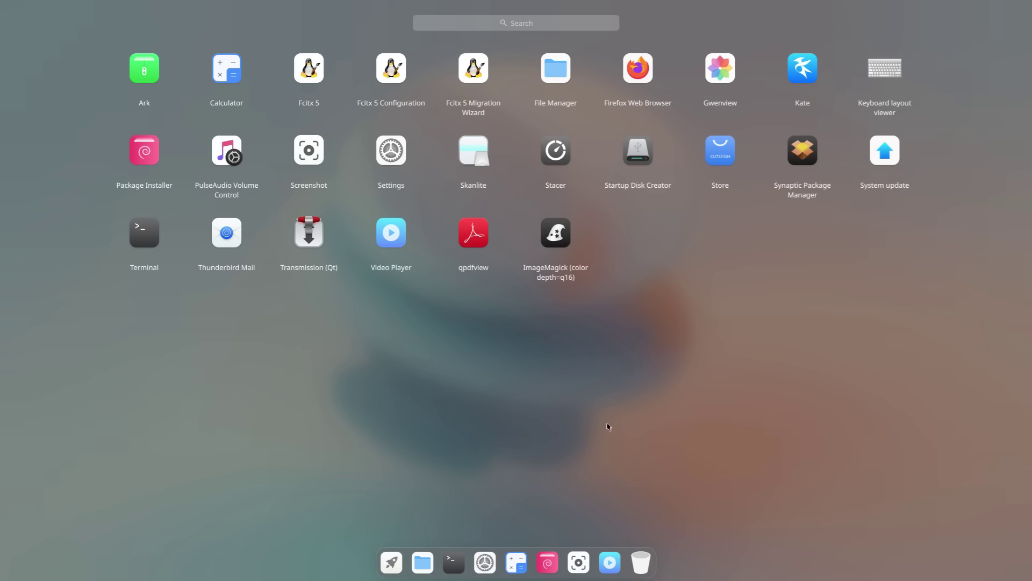
Unpin Calculator from the dock, then send Firefox to the dock and place it after Settings
right_click(527, 565)
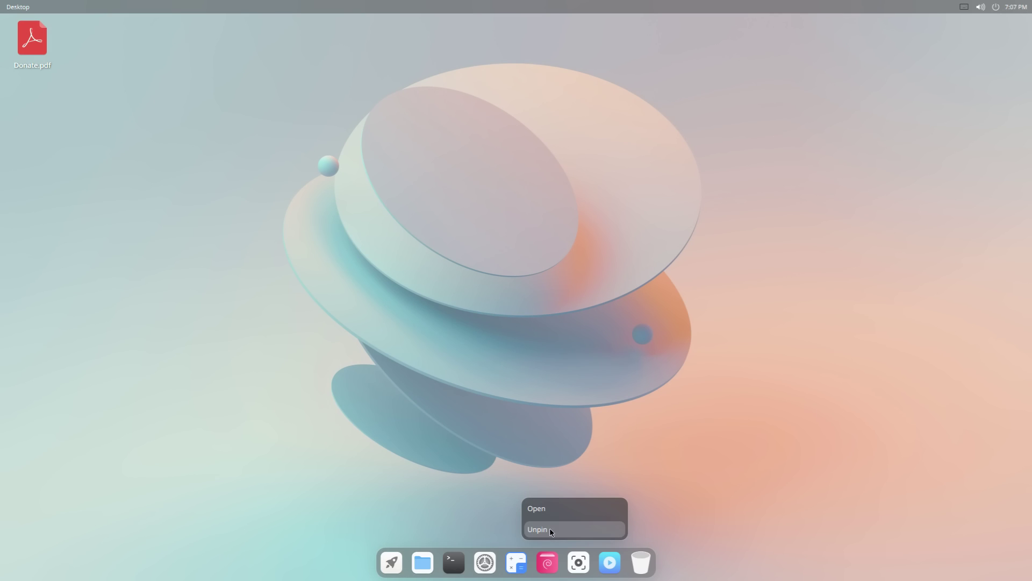
click(550, 530)
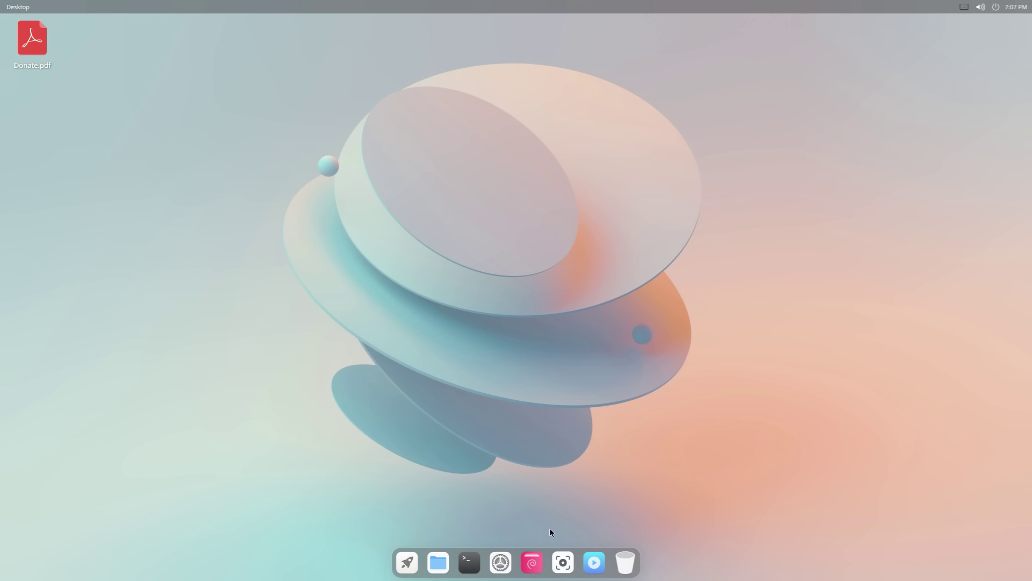
click(412, 567)
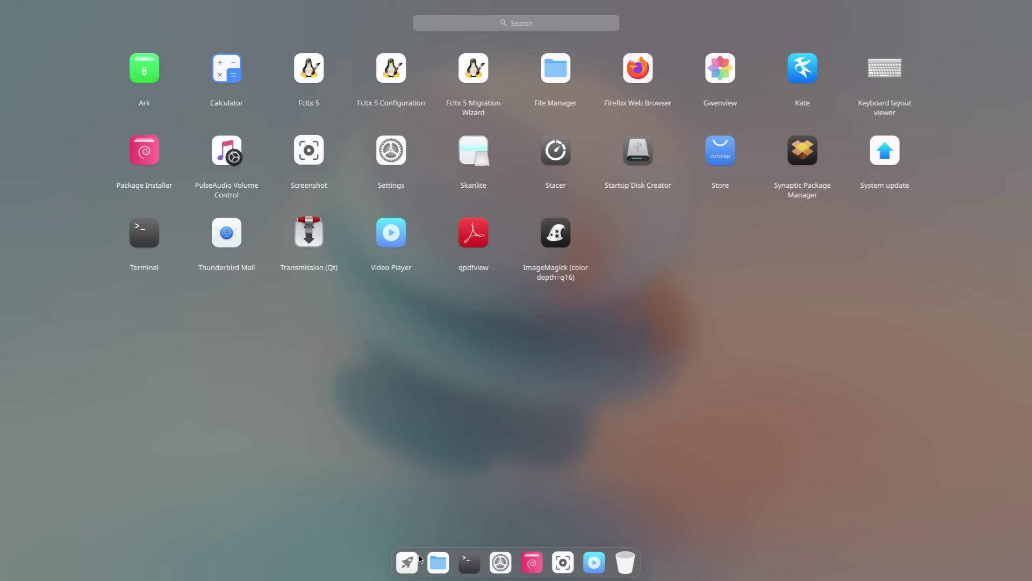
right_click(649, 75)
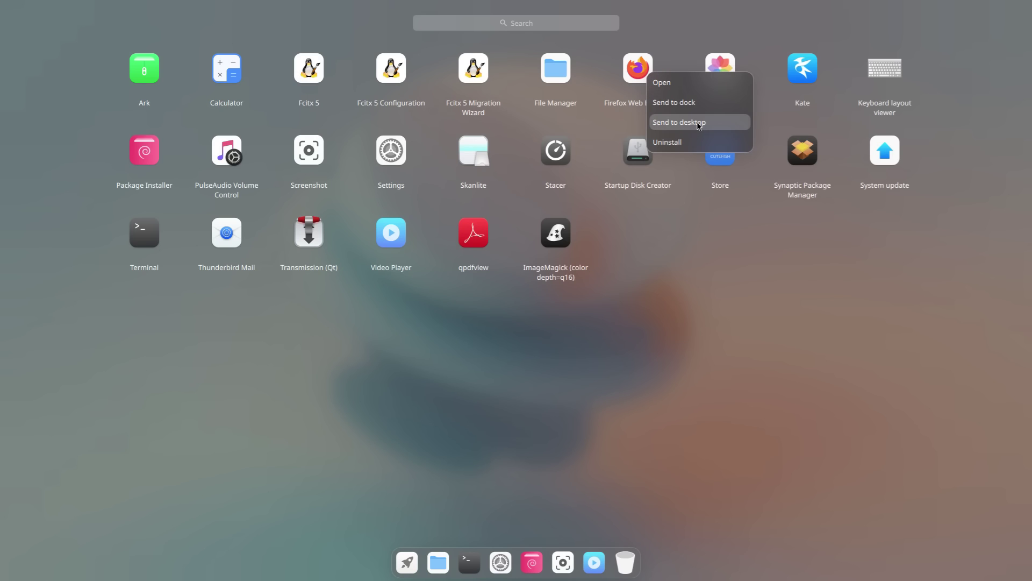
click(694, 105)
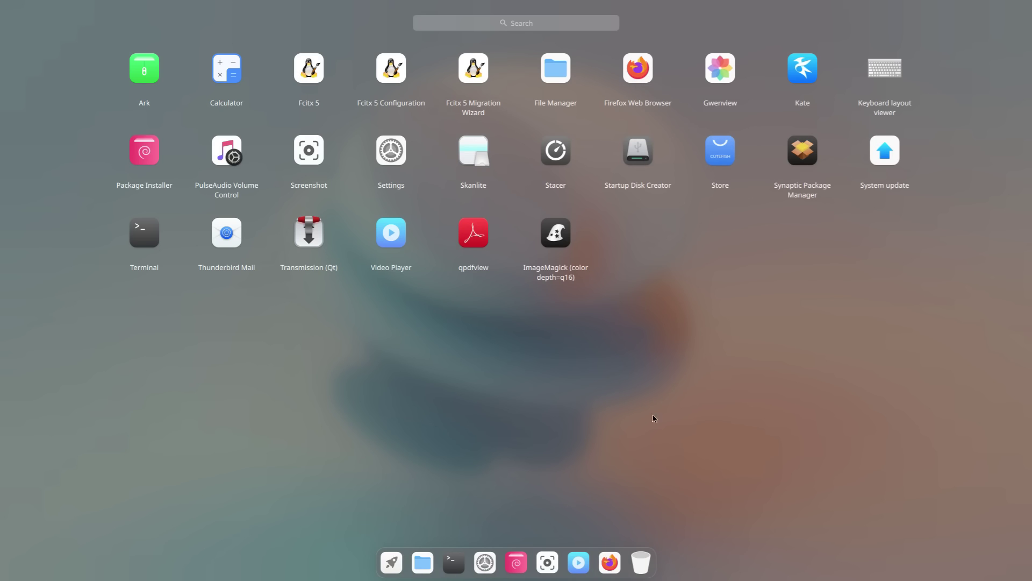
drag(609, 562, 515, 563)
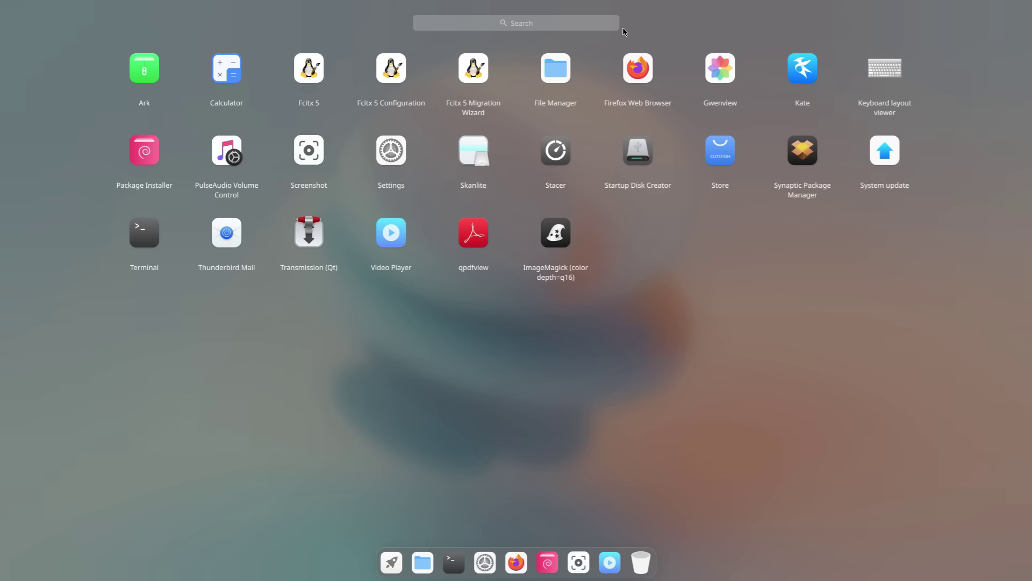
click(755, 298)
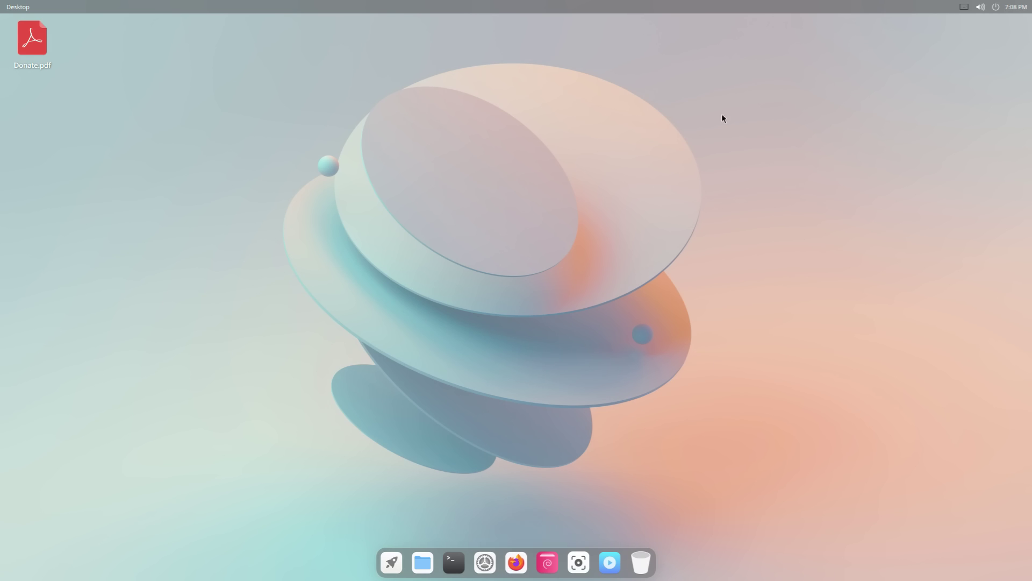
drag(721, 114, 484, 262)
Launch Firefox to a New Tab, look over its main menu, then minimize it
click(516, 563)
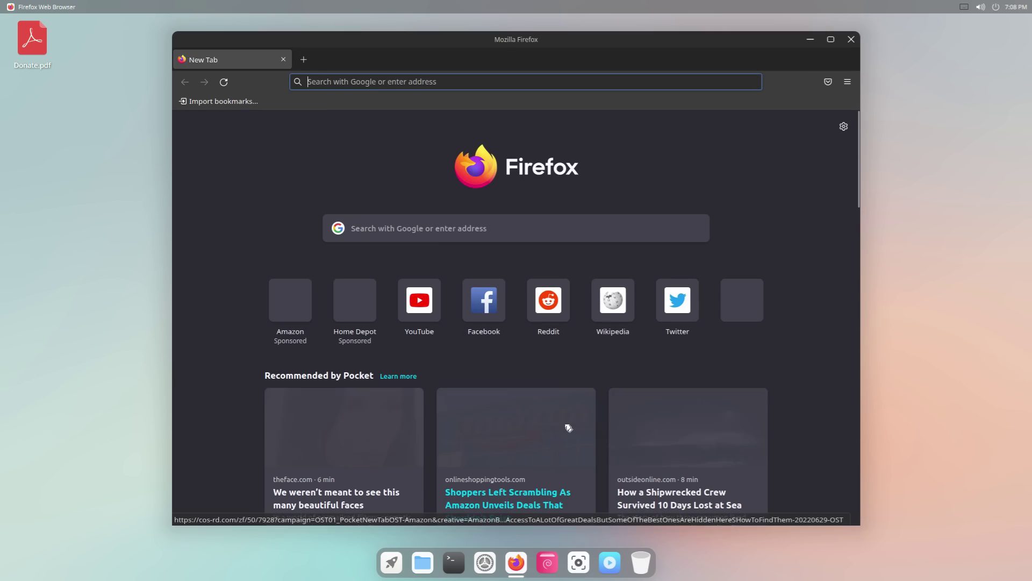
click(846, 85)
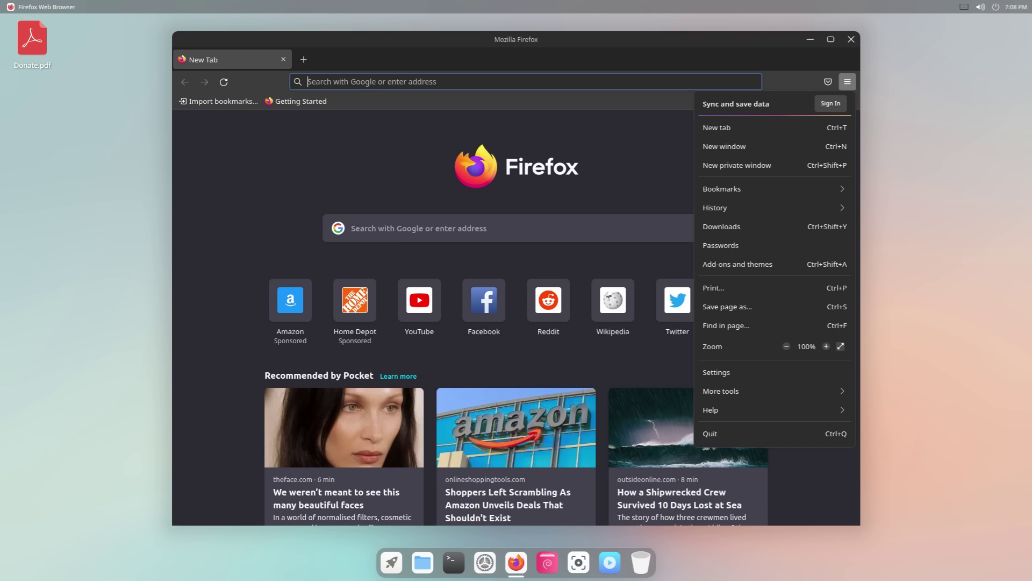
click(961, 257)
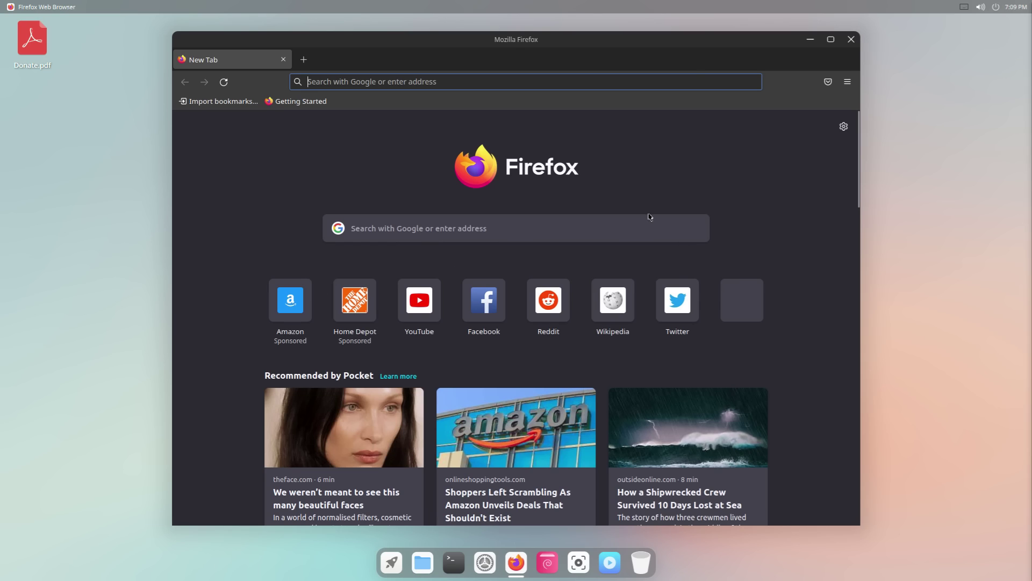
click(810, 39)
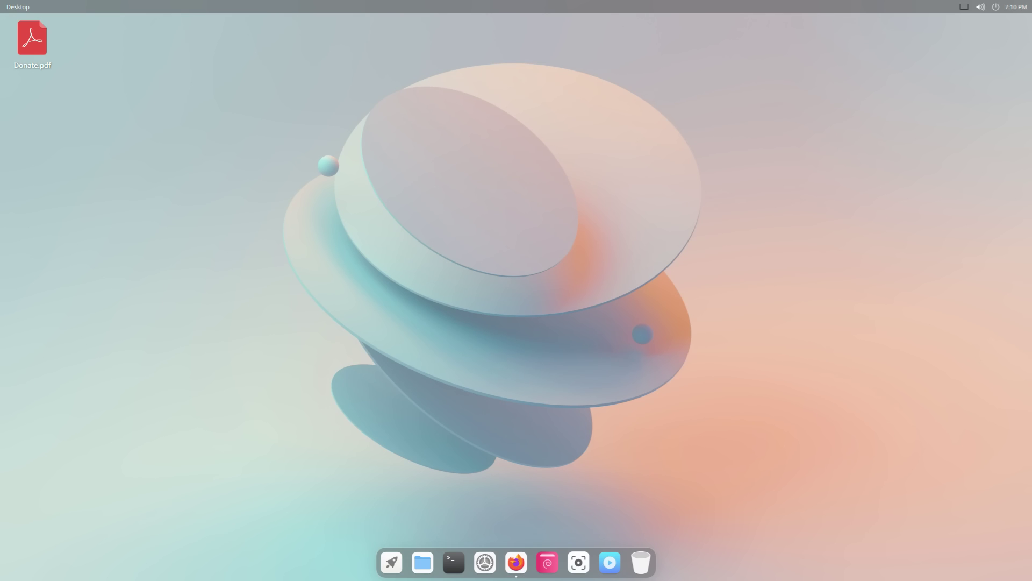
Restore and maximize Firefox on the r/linux post "Rest in peace CutefishOS, you were amazing..."
click(516, 562)
double_click(473, 204)
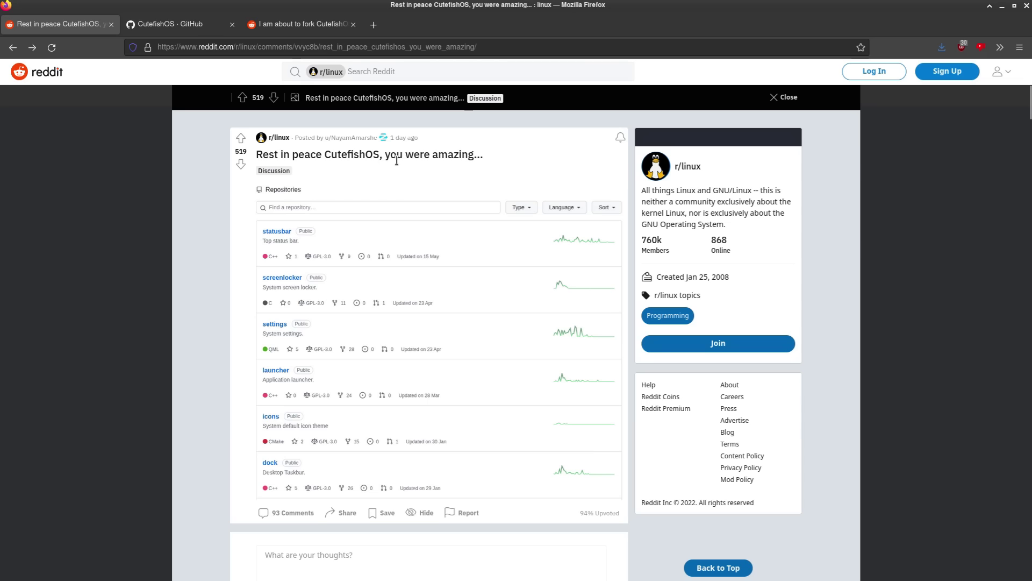
scroll(393, 383, down, 2)
scroll(393, 384, up, 2)
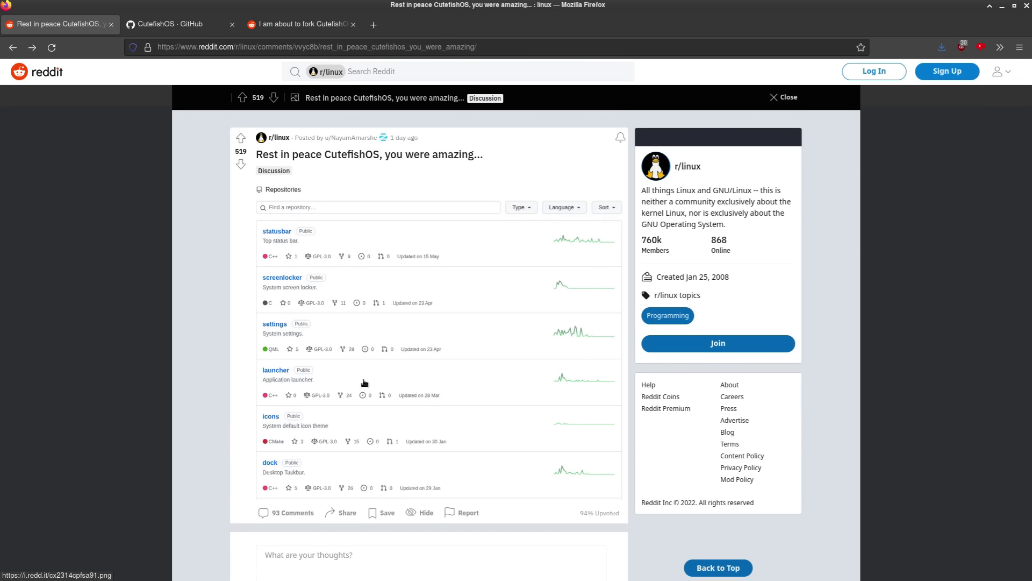
Switch to the CutefishOS GitHub tab and scroll through its 32 repositories and back up
key(ctrl+Tab)
scroll(269, 218, up, 3)
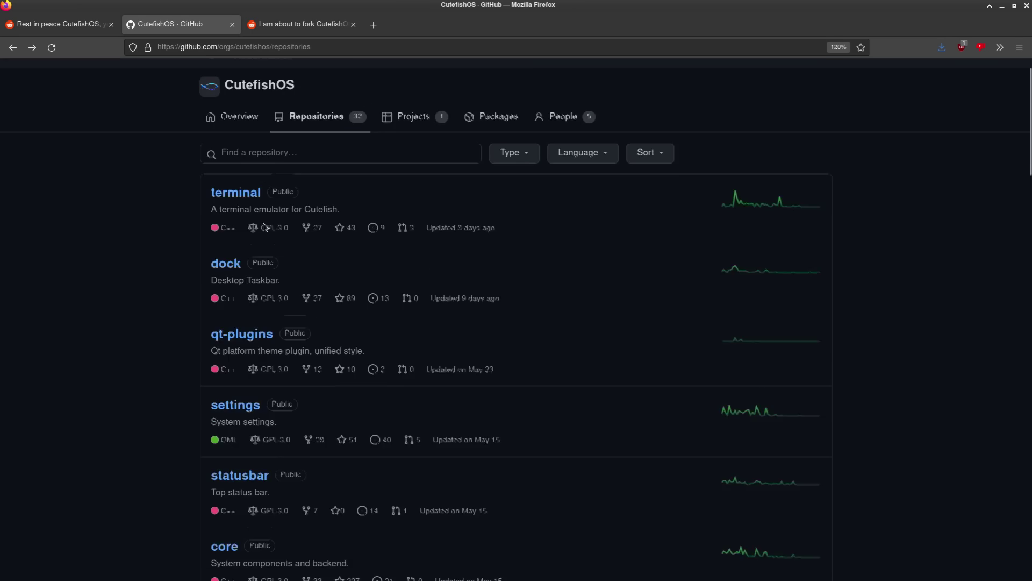
scroll(484, 336, down, 10)
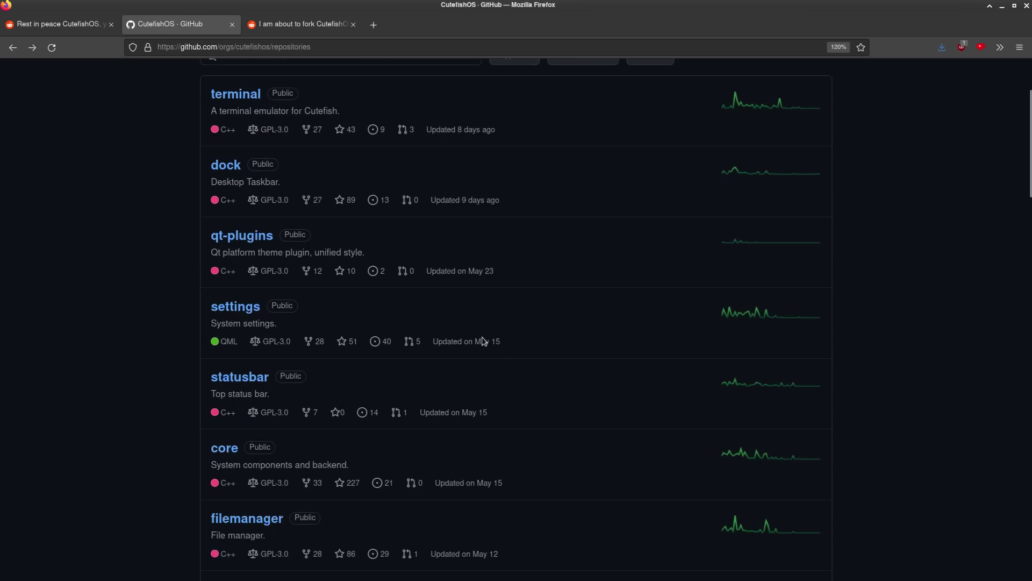
scroll(483, 348, down, 6)
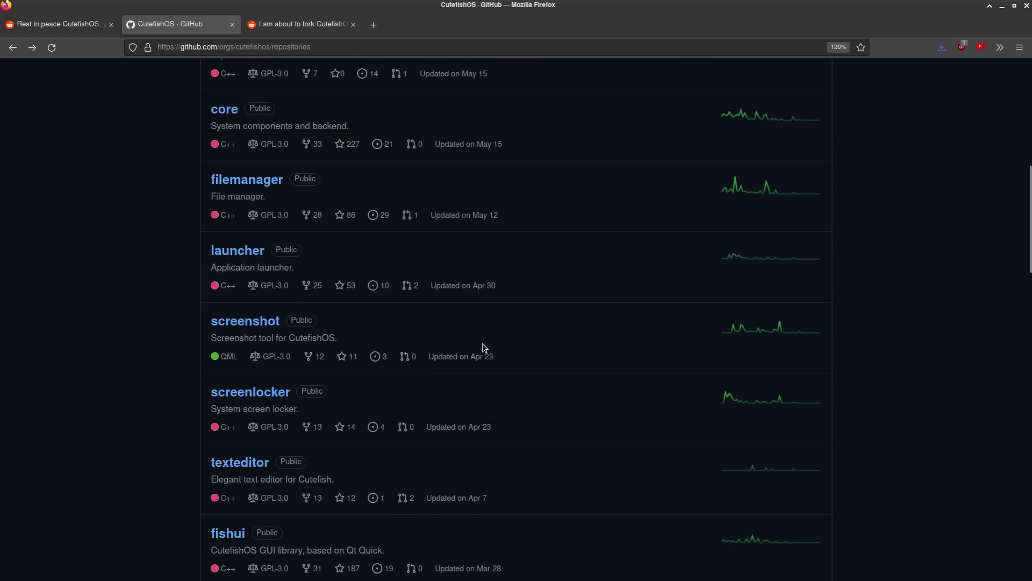
scroll(484, 351, down, 12)
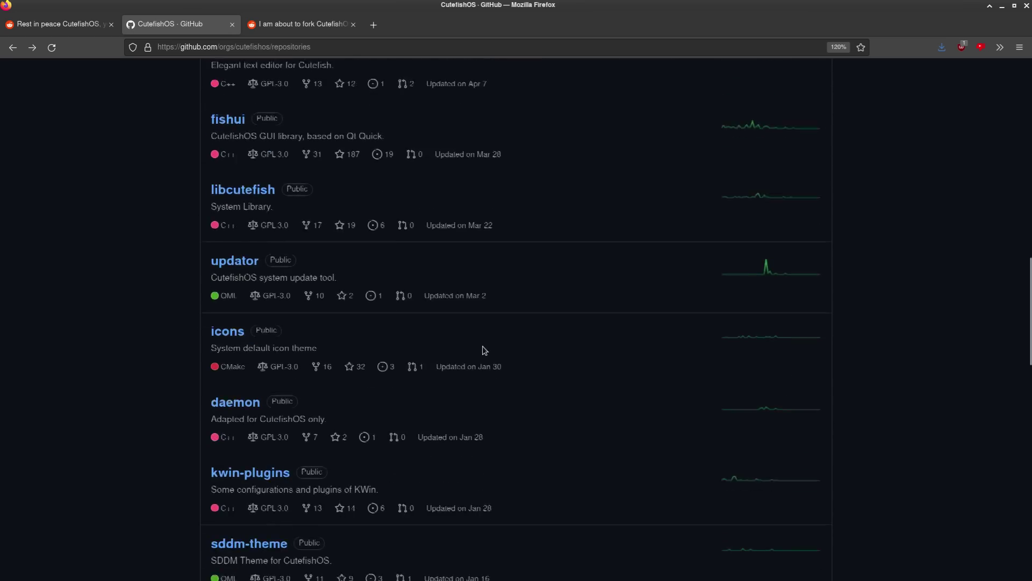
scroll(484, 351, up, 20)
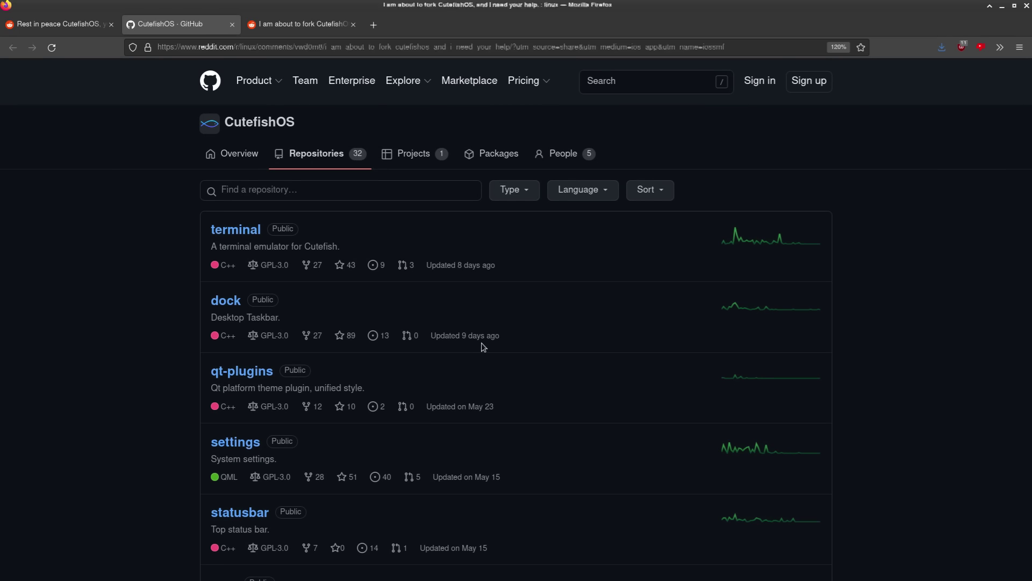
Switch to the "I am about to fork CutefishOS" Reddit post and scroll into it
key(ctrl+Tab)
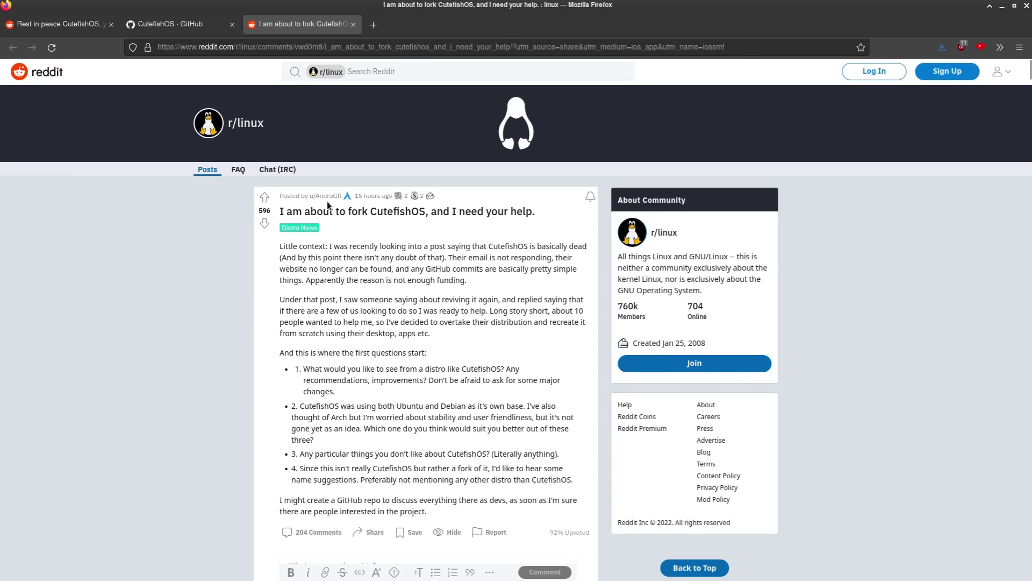
mouse_move(327, 198)
scroll(546, 276, down, 3)
scroll(540, 285, down, 3)
scroll(540, 289, down, 1)
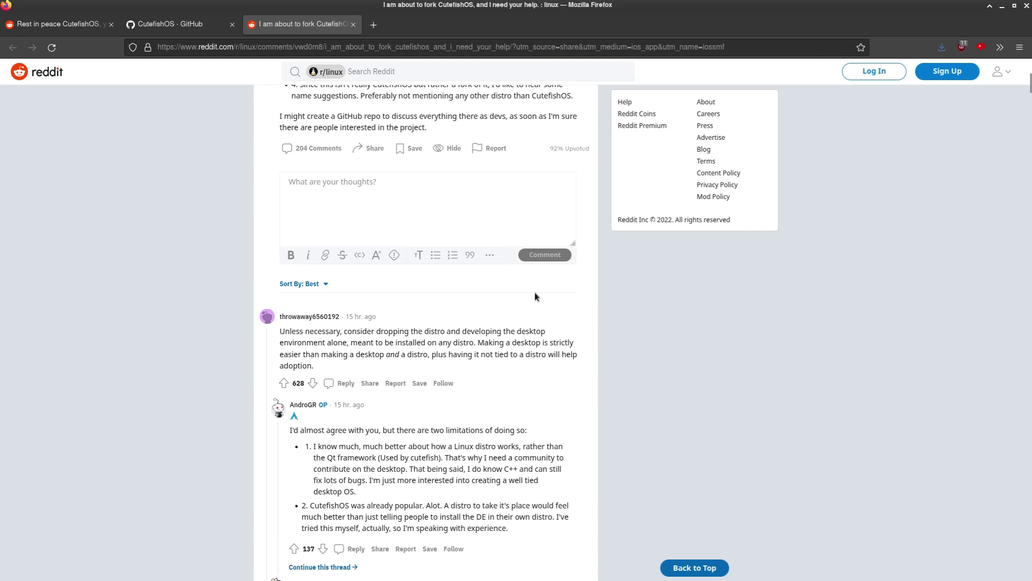
Go full-screen with F11 and read through the post's comments, returning toward the top
key(F11)
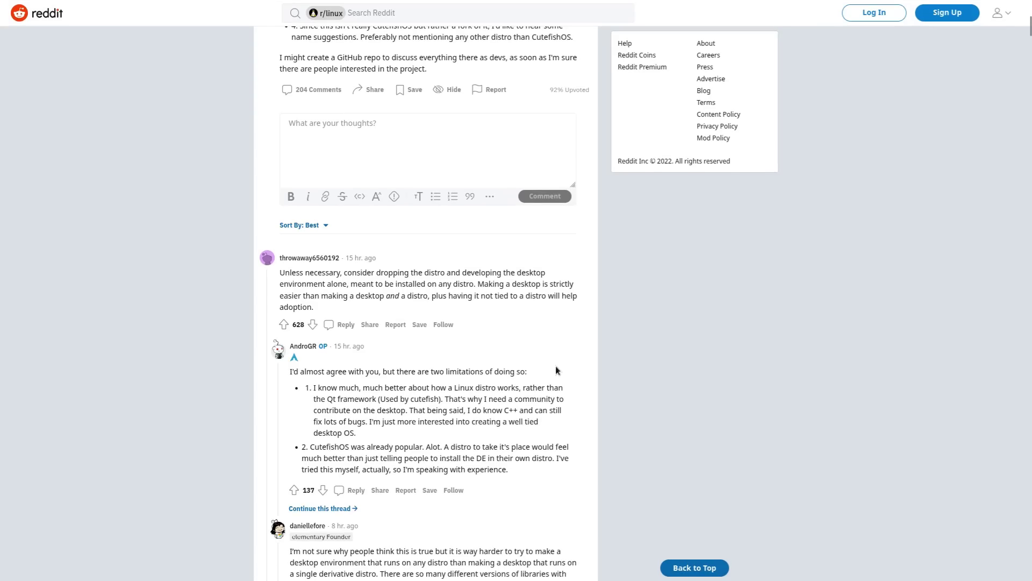
scroll(543, 370, down, 3)
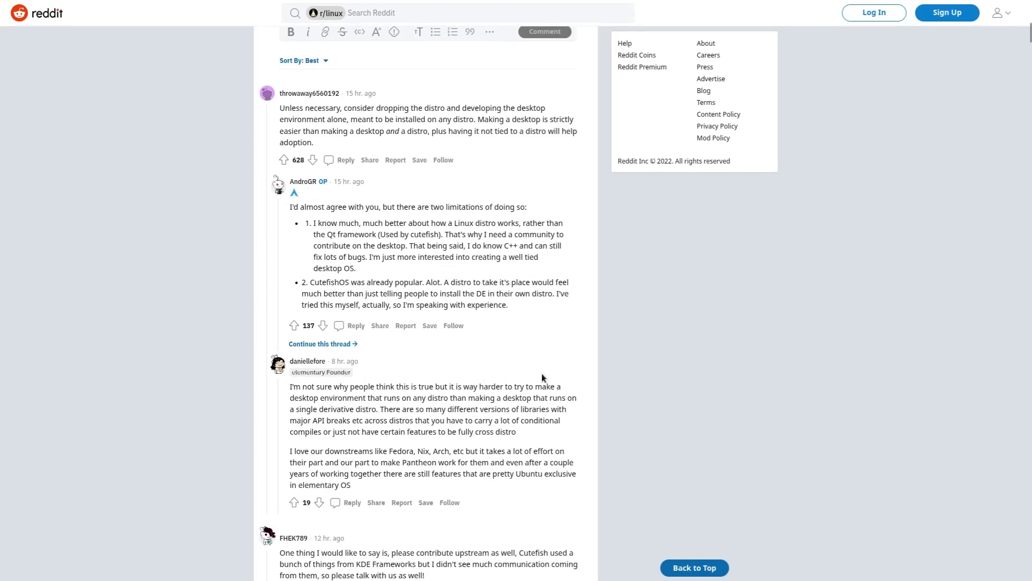
scroll(540, 374, down, 2)
scroll(538, 379, down, 3)
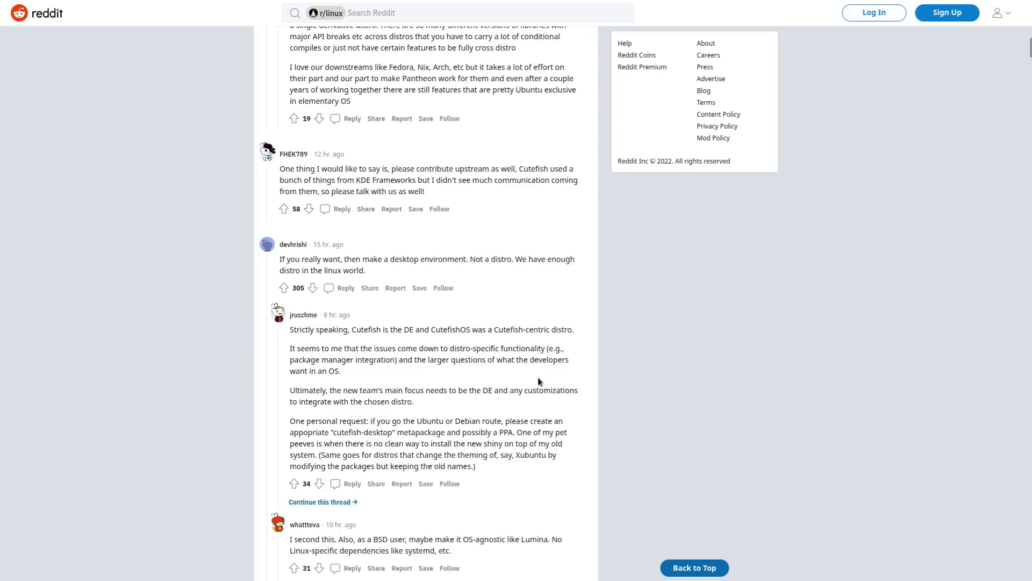
scroll(537, 378, up, 10)
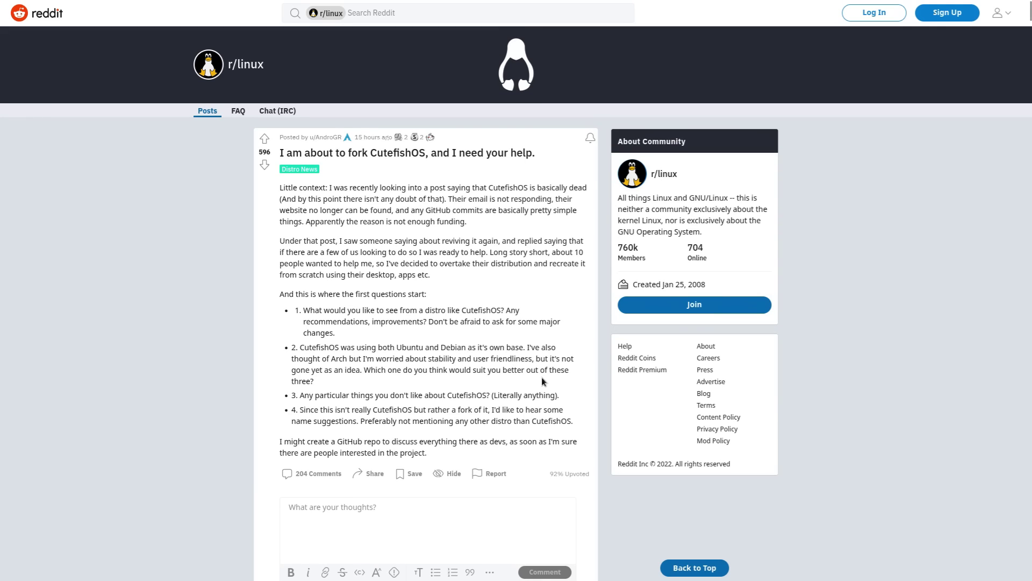
scroll(499, 278, down, 3)
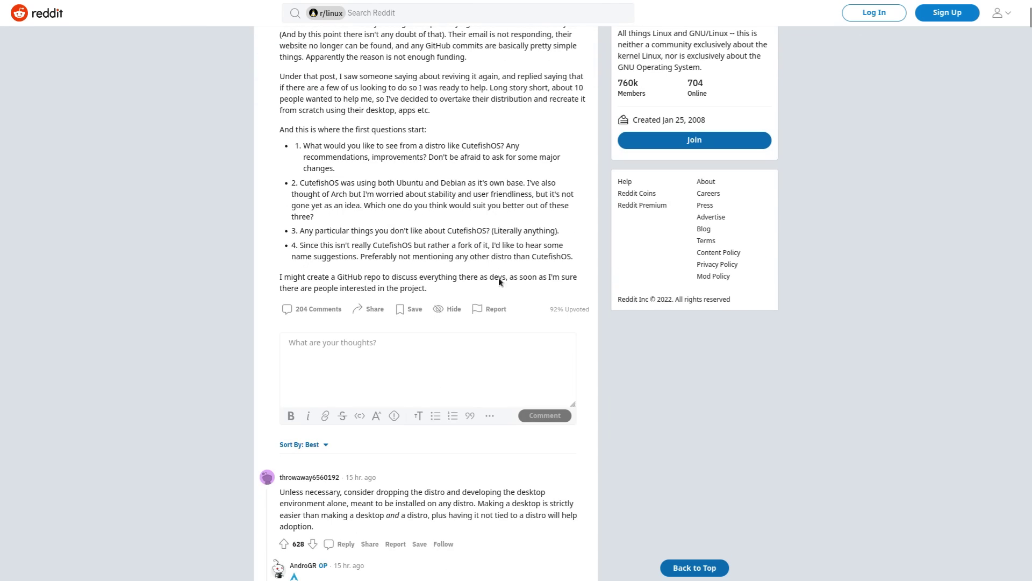
scroll(499, 277, down, 3)
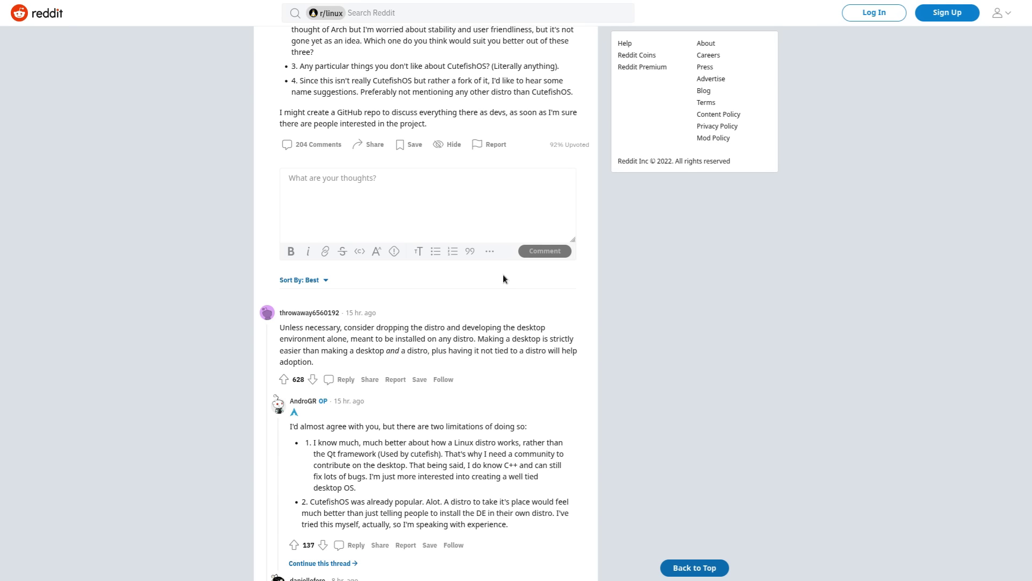
scroll(515, 337, up, 6)
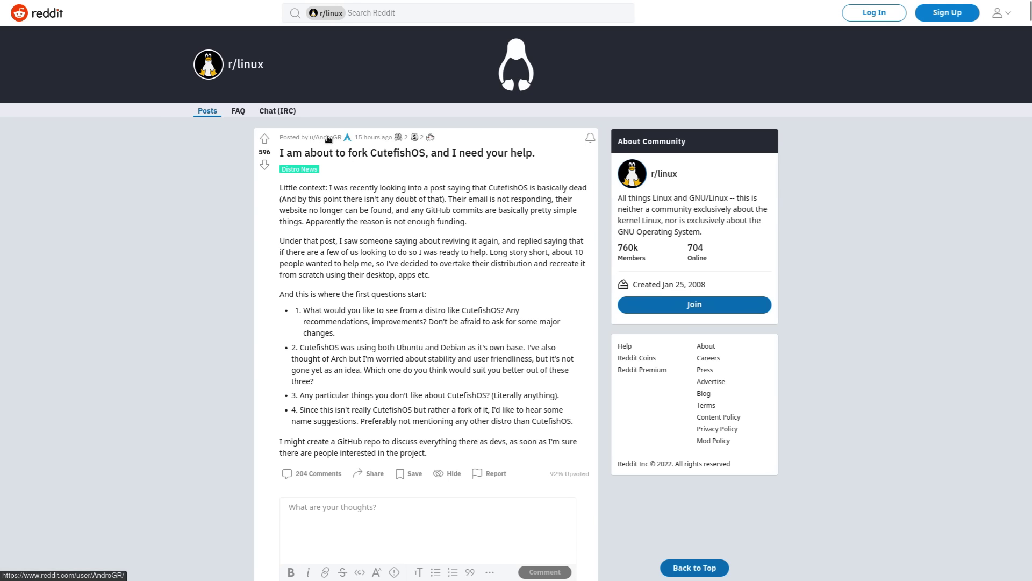
mouse_move(326, 142)
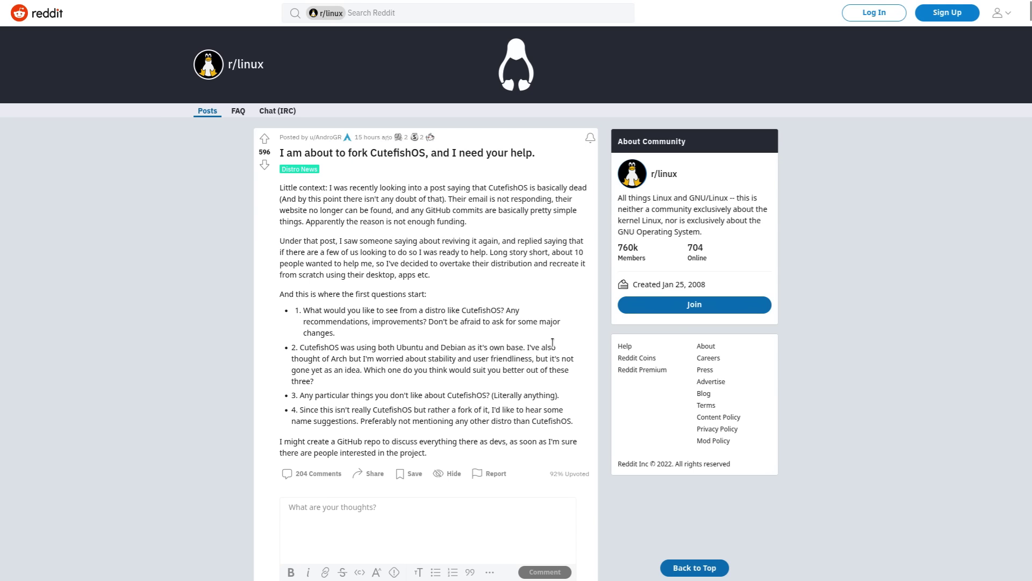
scroll(541, 349, down, 1)
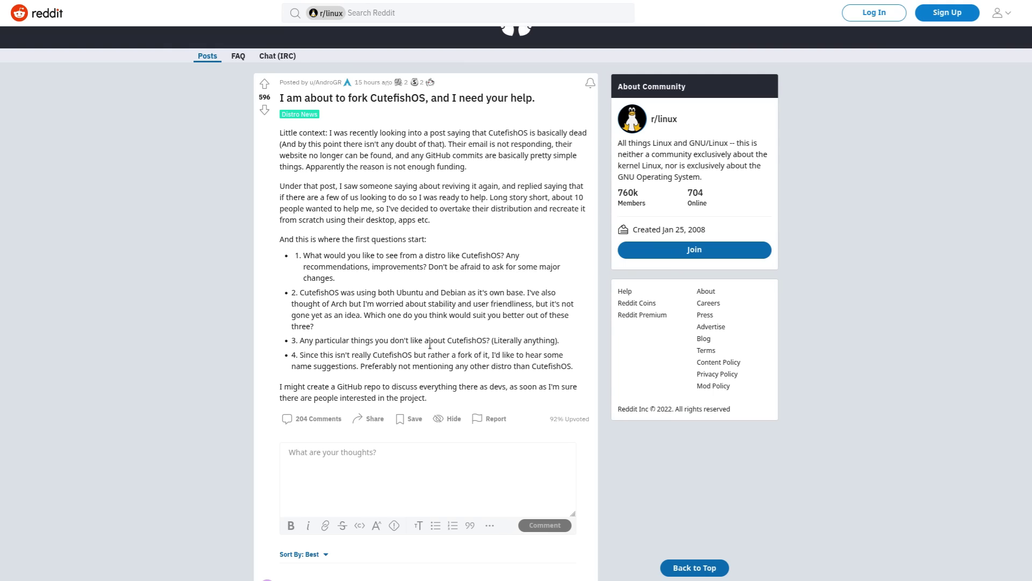
scroll(392, 374, down, 3)
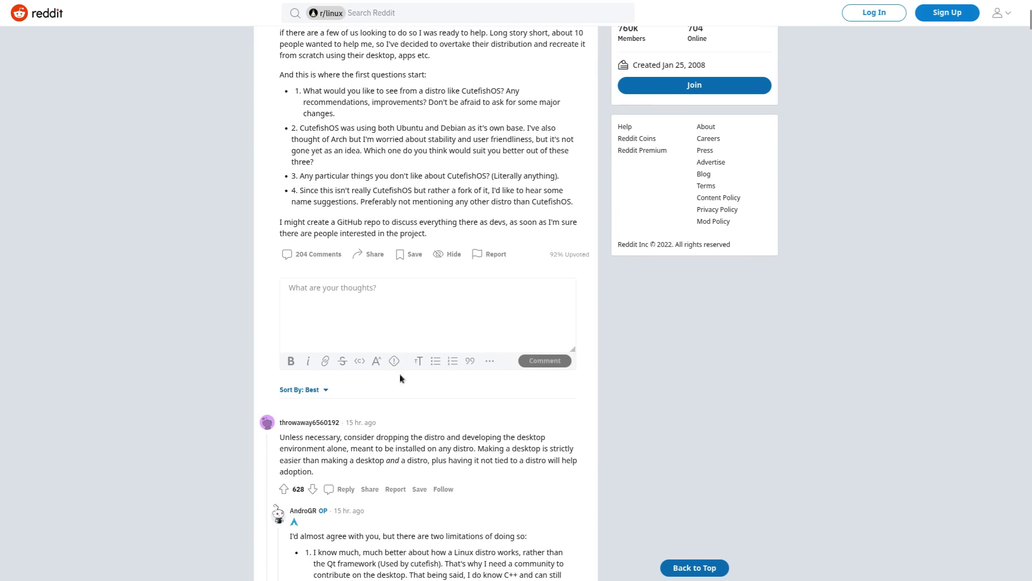
scroll(740, 411, up, 4)
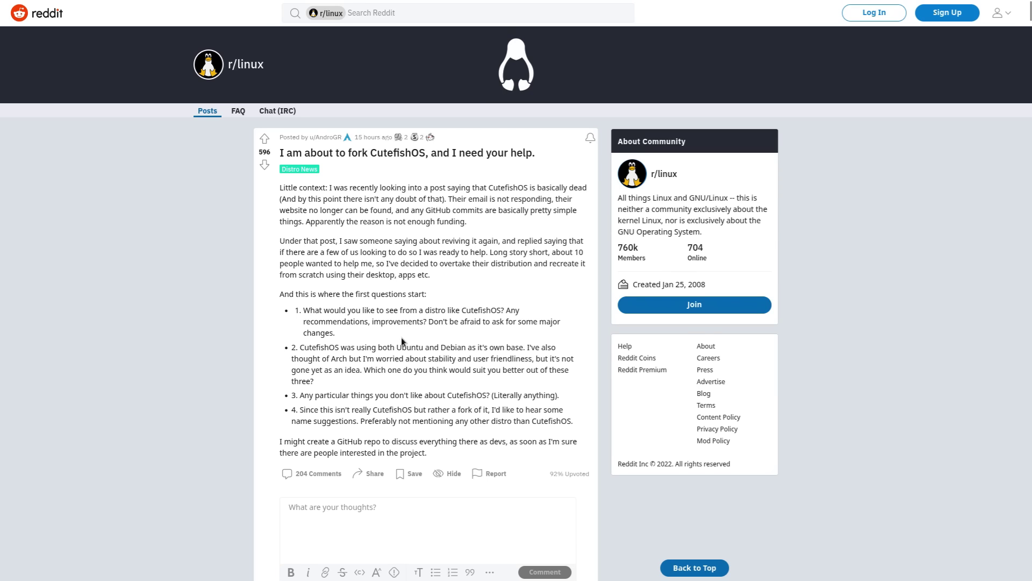
scroll(388, 336, down, 2)
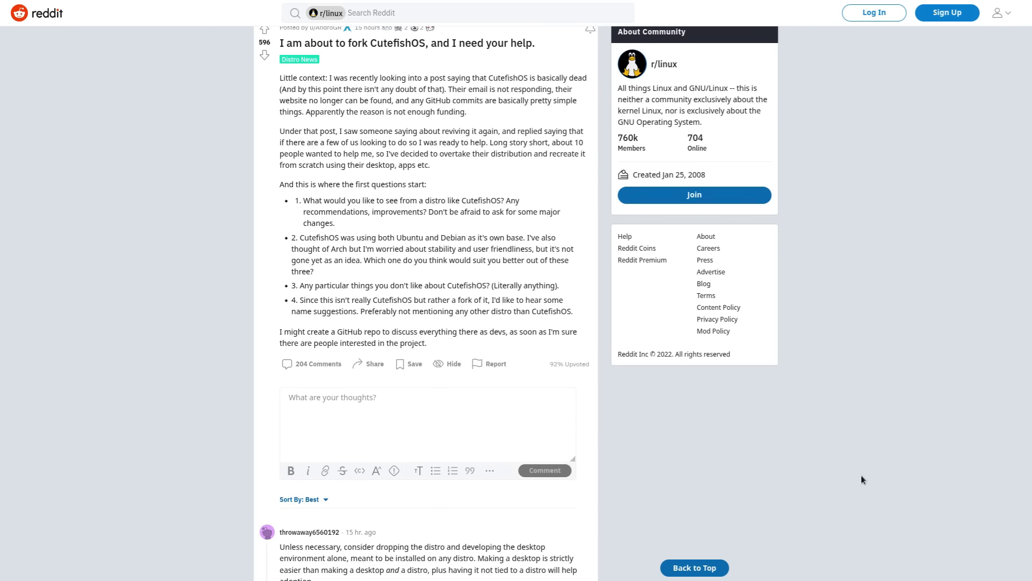
scroll(860, 473, up, 2)
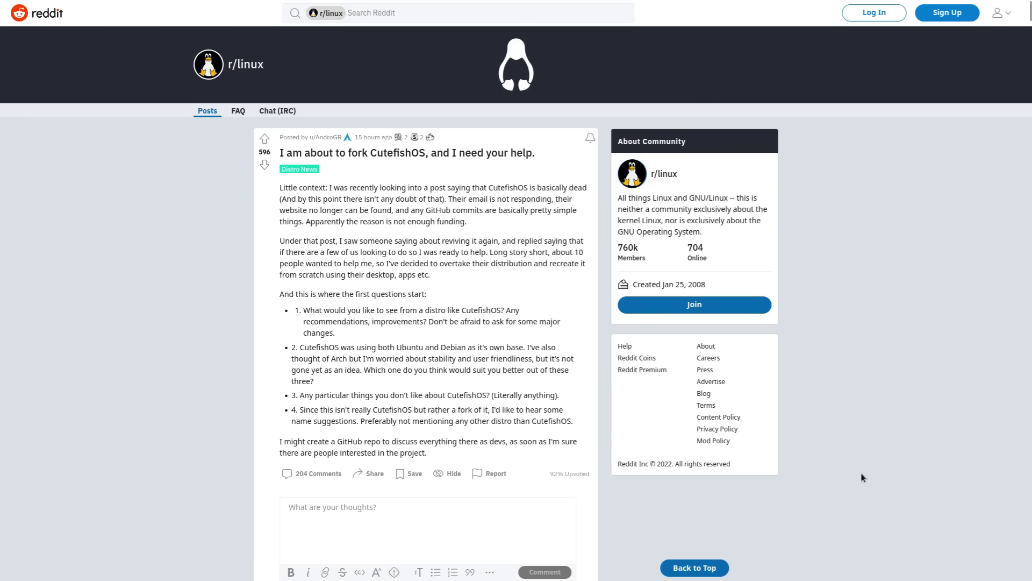